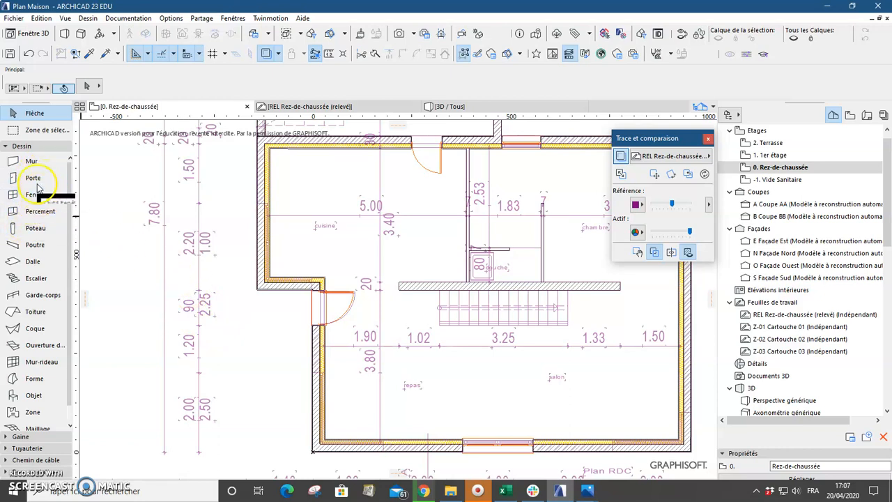
Start the corner window tool (Fenêtre d'angle) and select the Fenêtre 23 model in its default settings
left_click(8, 147)
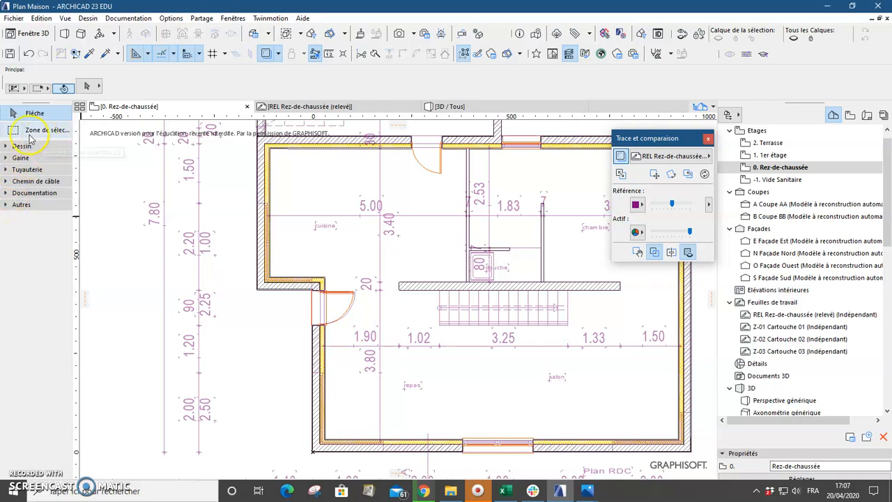
left_click(8, 205)
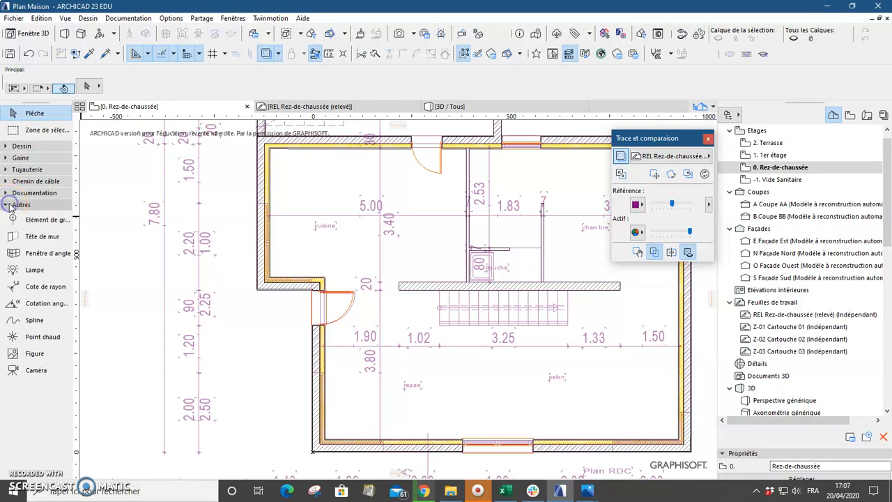
left_click(28, 257)
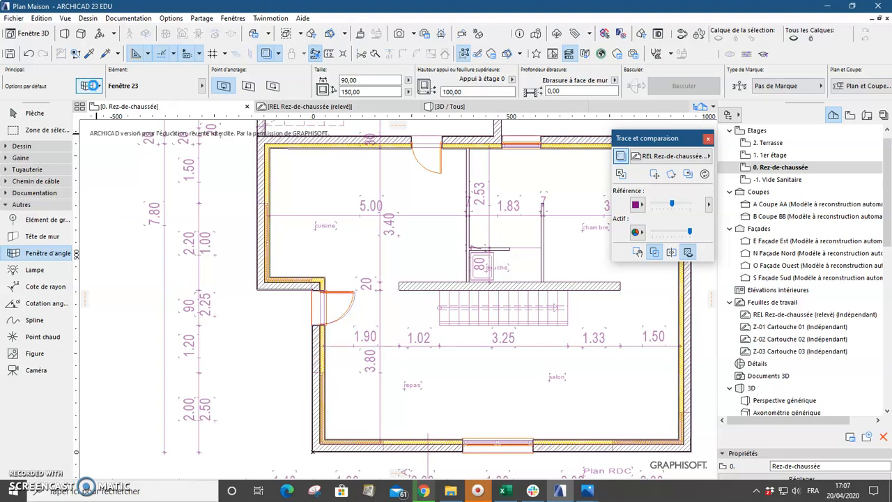
left_click(92, 85)
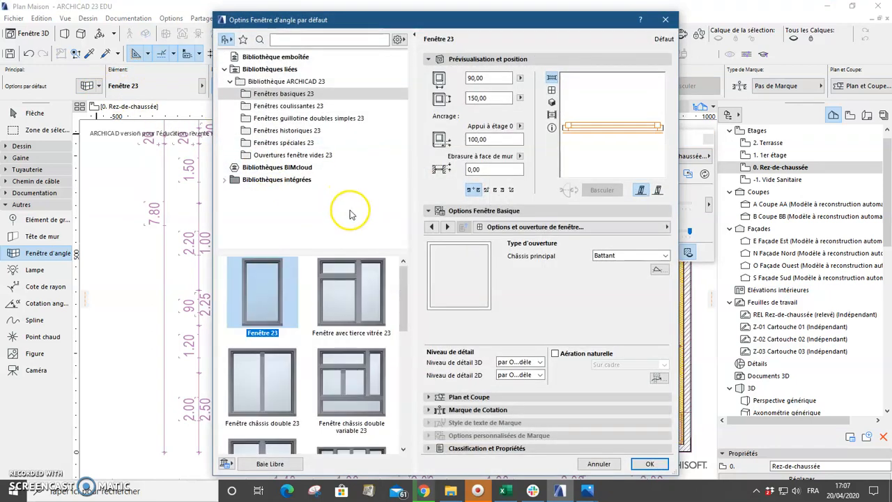
left_click(271, 295)
Set the corner window's width to 180 and its height to 250
double_click(497, 77)
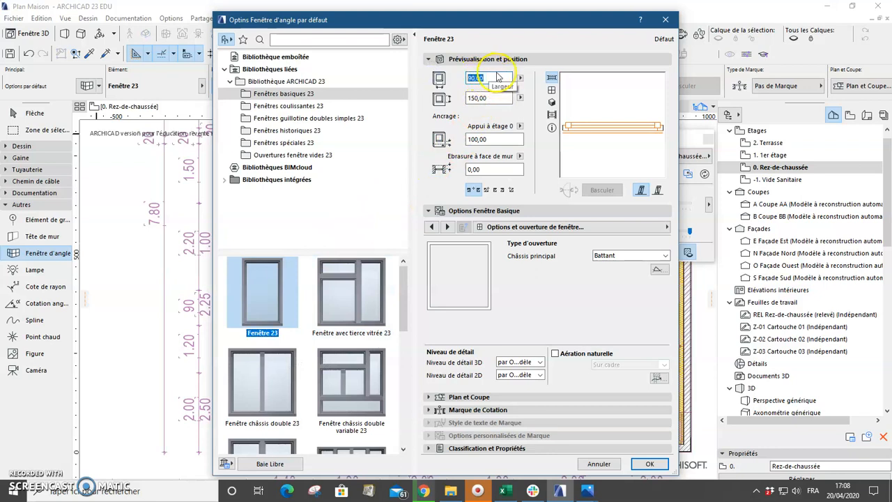
type("180")
left_click(493, 97)
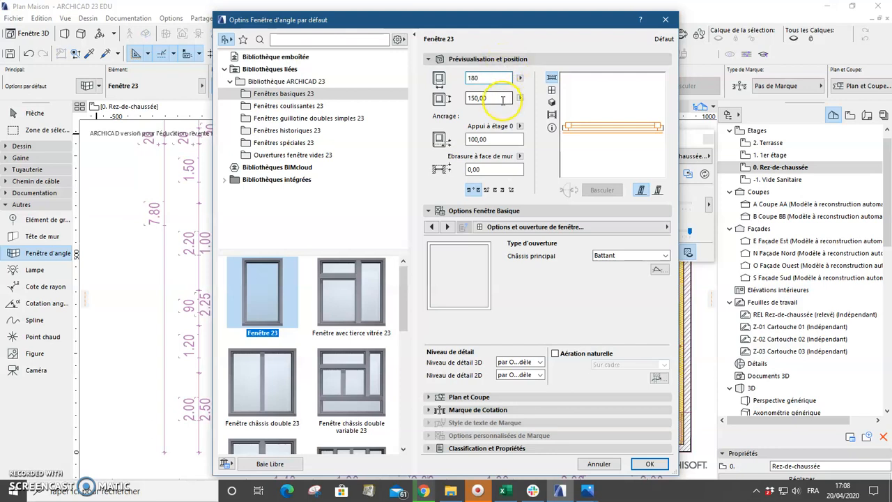
double_click(479, 99)
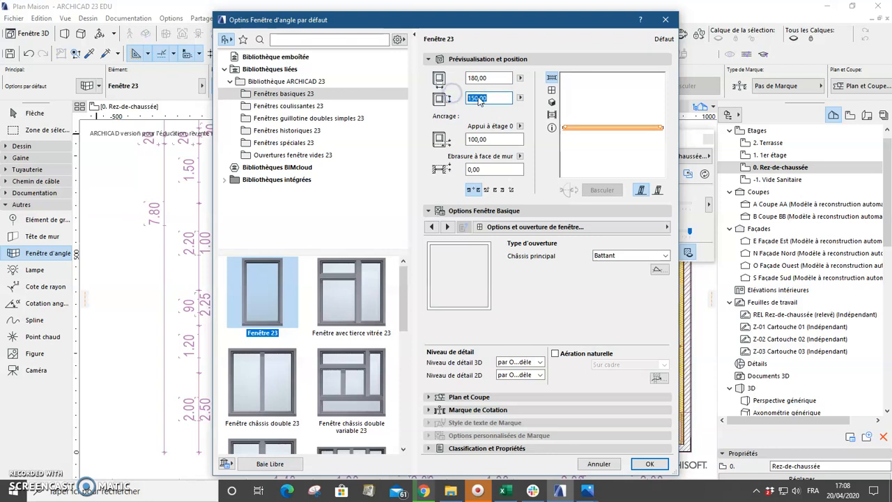
type("250")
Set the corner window's sill height from level 0 to 0 and its reveal depth from the wall face to 15
left_click(499, 139)
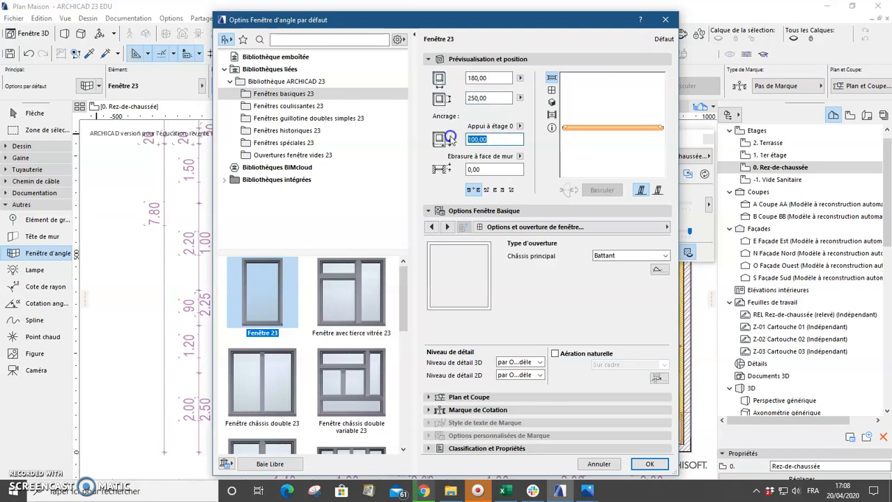
type("0")
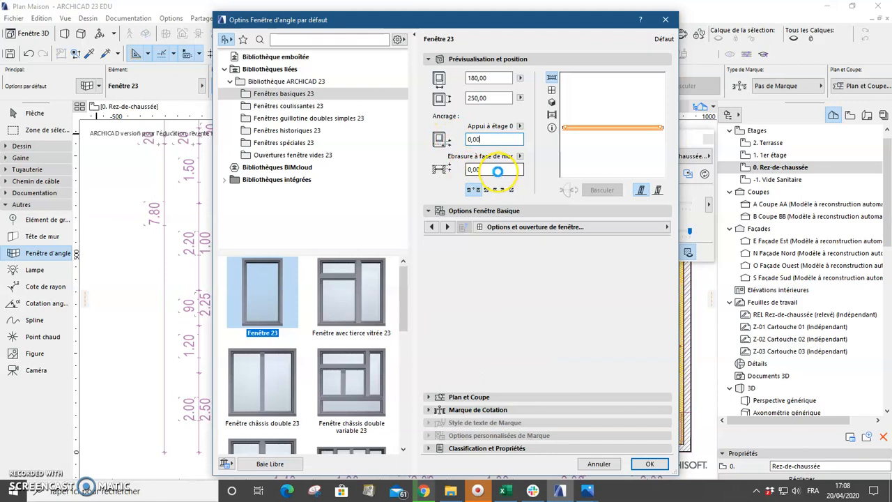
left_click_drag(501, 167, 447, 163)
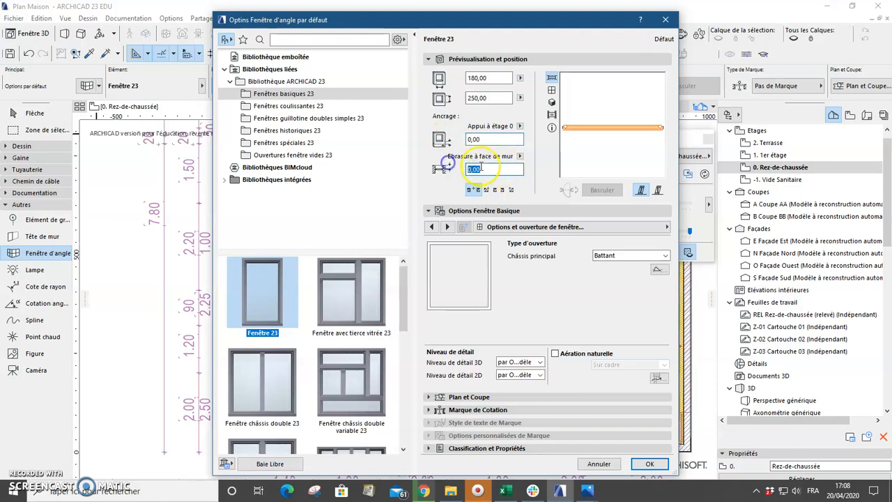
type("15")
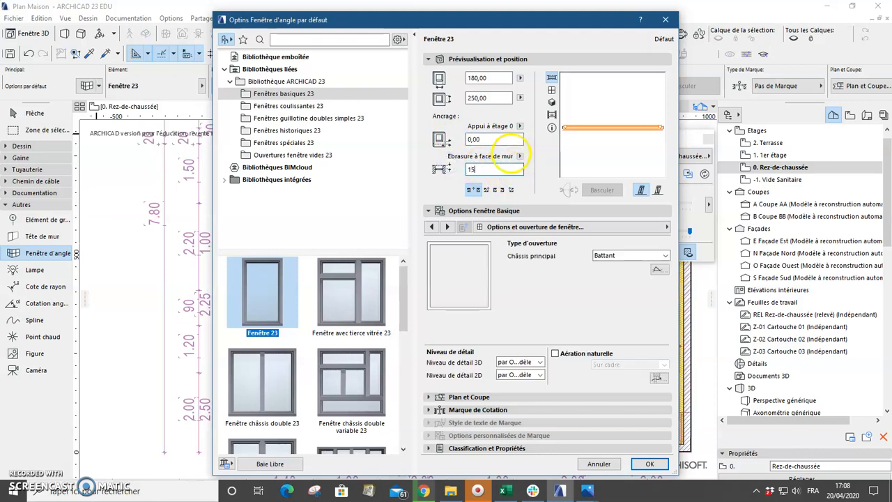
key("Return")
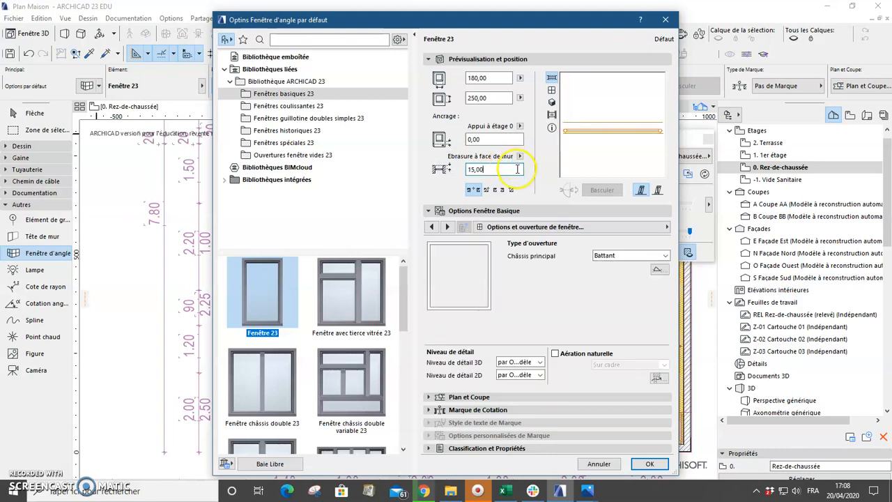
Review the opening types for the main sash and choose Battant
left_click(542, 265)
left_click(617, 258)
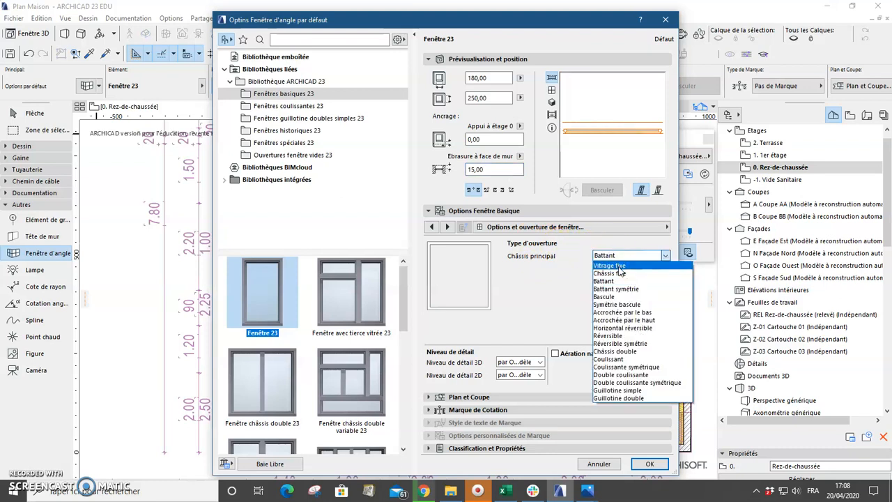
left_click(623, 292)
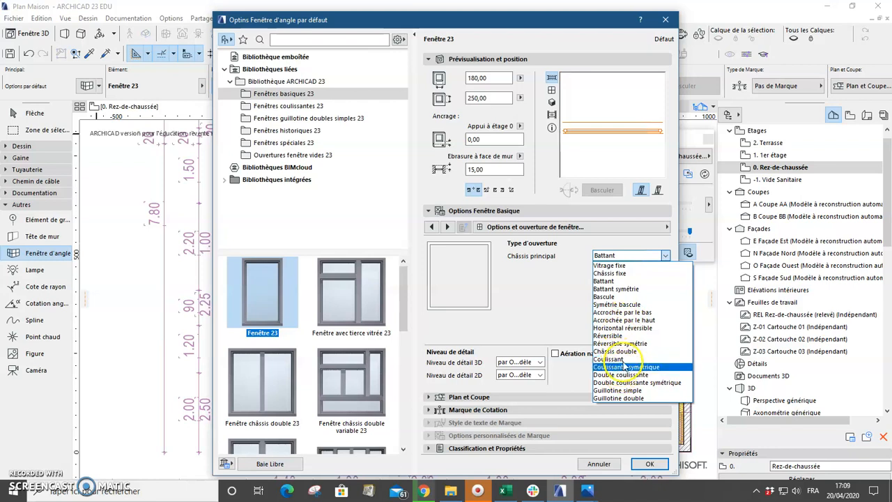
left_click(632, 281)
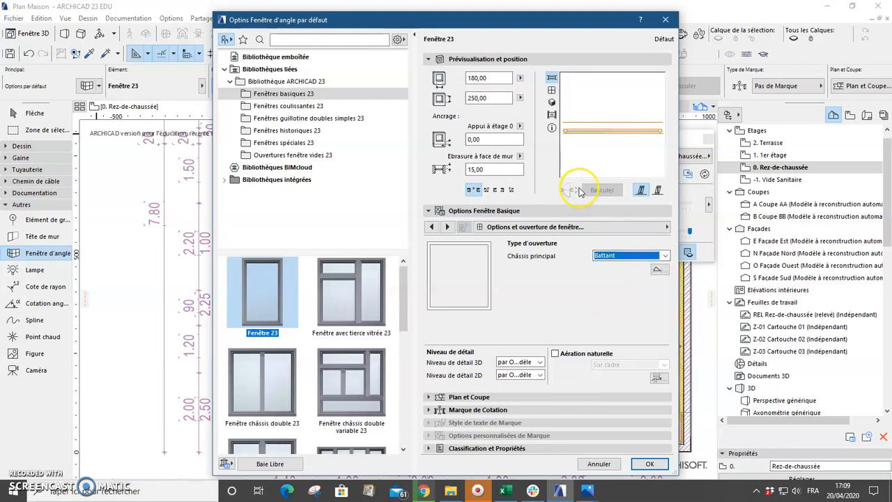
Enable a Style 1 window handle for the corner window
left_click(573, 229)
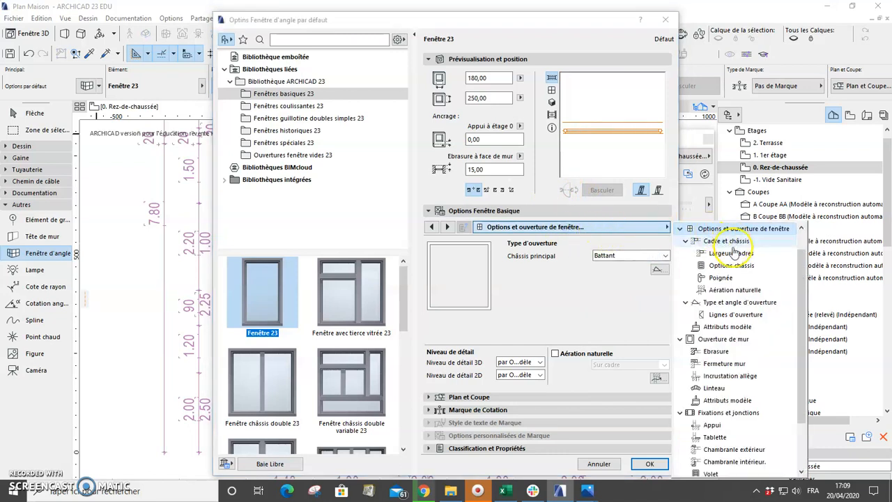
left_click(723, 278)
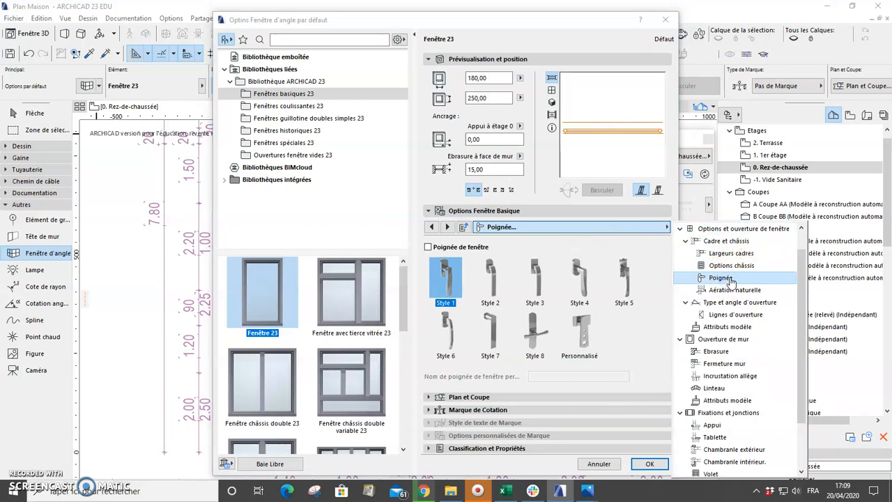
left_click(376, 240)
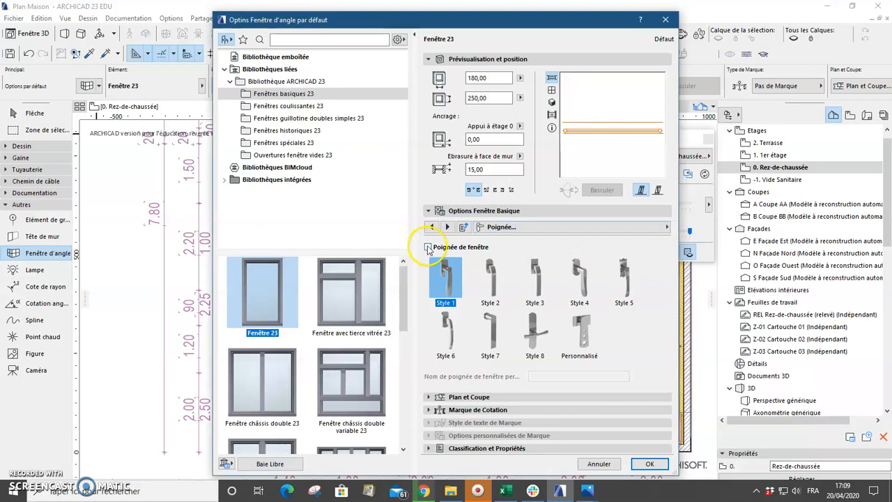
left_click(428, 247)
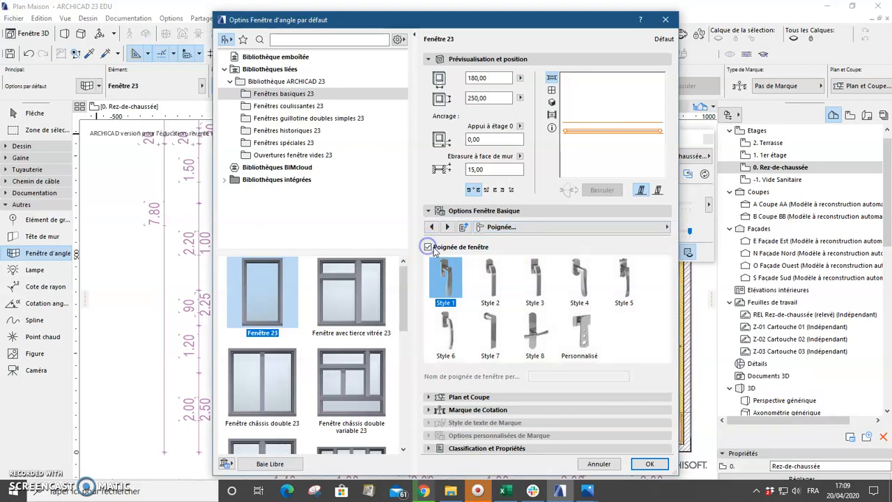
Review the frame and sash surfaces in the window's model attributes and accept the default settings
left_click(576, 227)
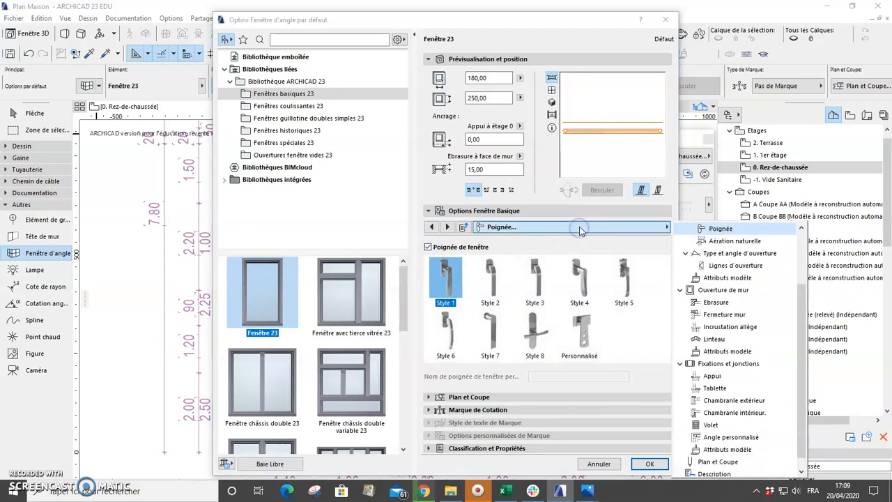
left_click(727, 277)
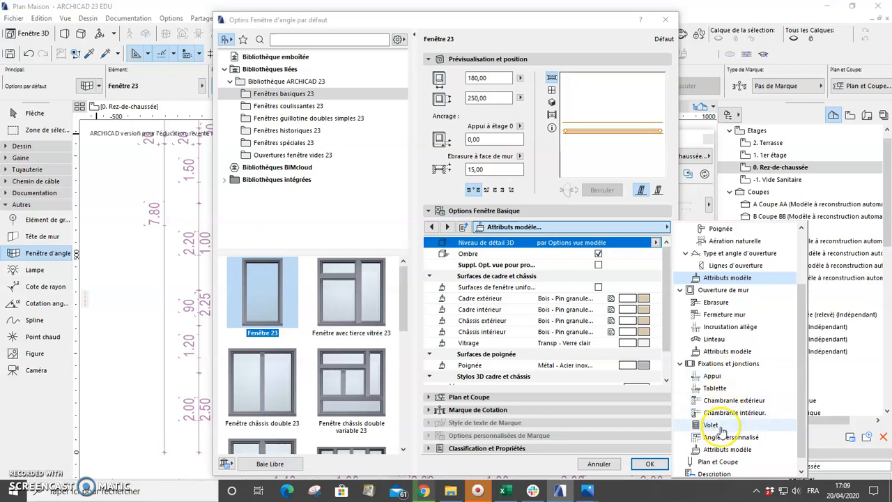
left_click(649, 466)
left_click(649, 465)
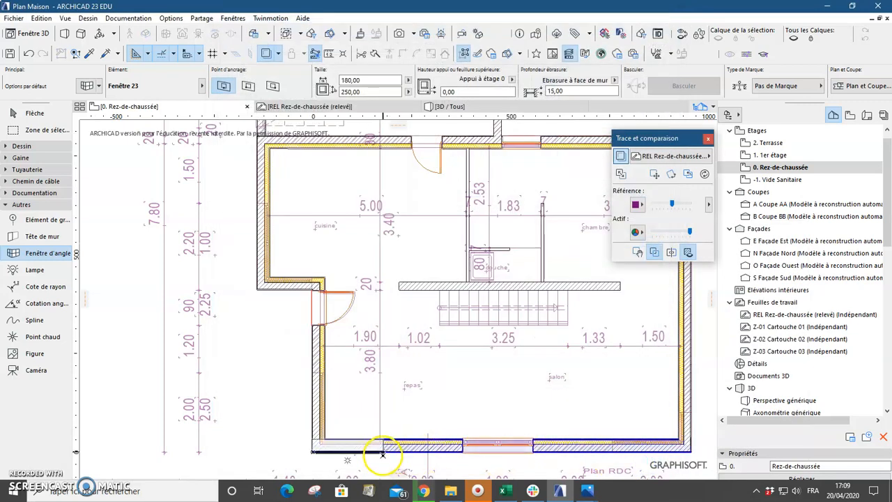
Place the corner window at the exterior wall corner of the repas area, using the third anchor option and the traced opening's edge
scroll(382, 452, "up", 3)
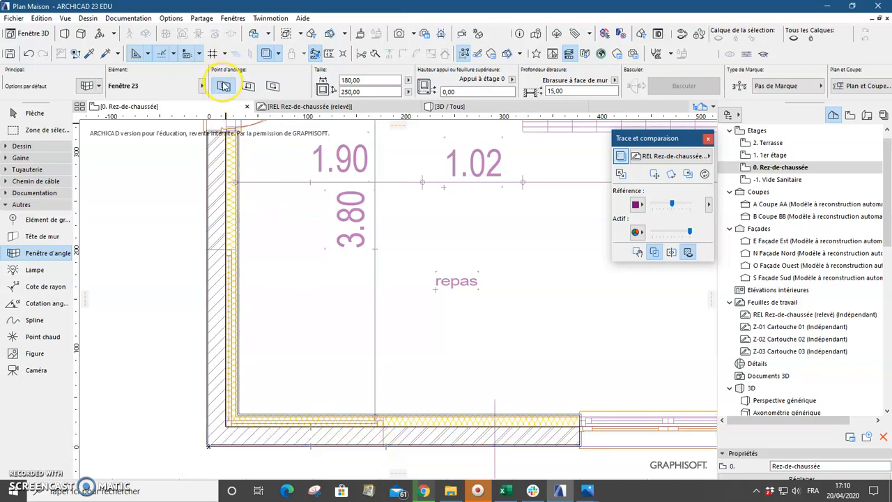
left_click(248, 85)
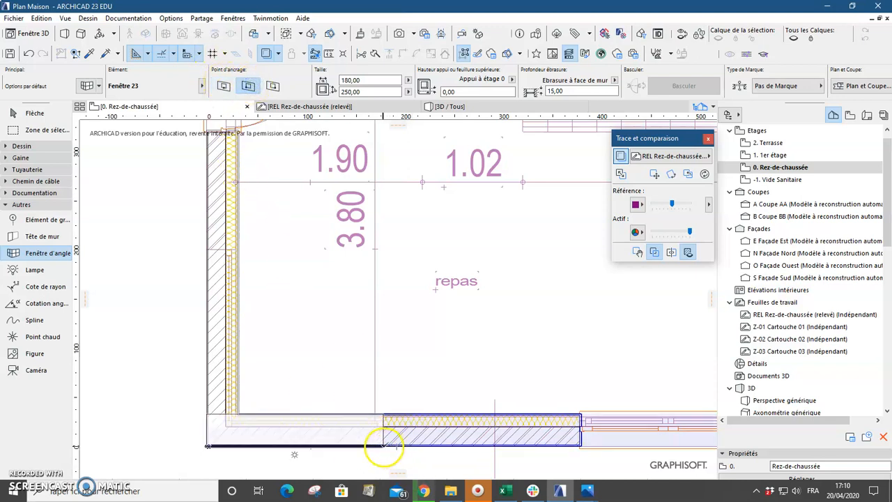
left_click(273, 85)
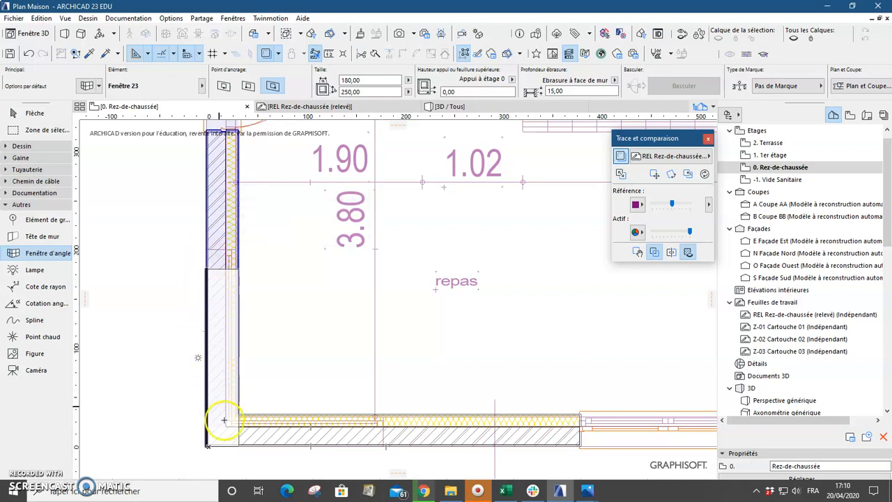
left_click(382, 444)
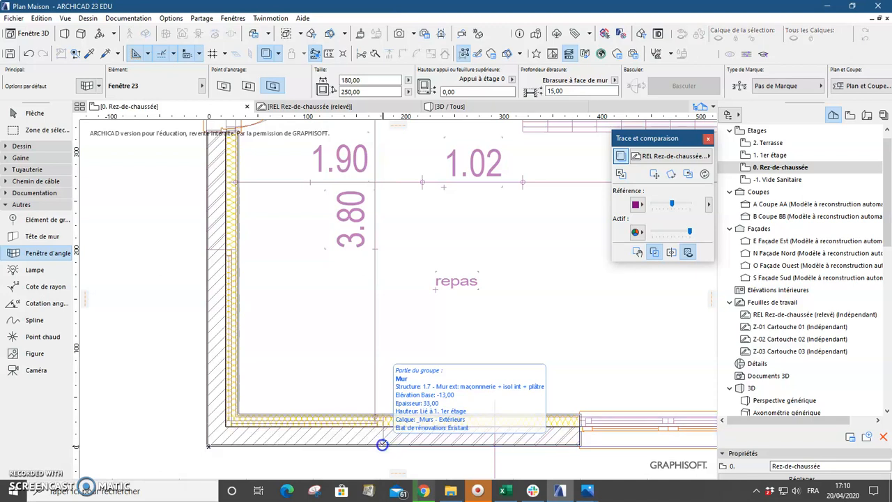
left_click(382, 358)
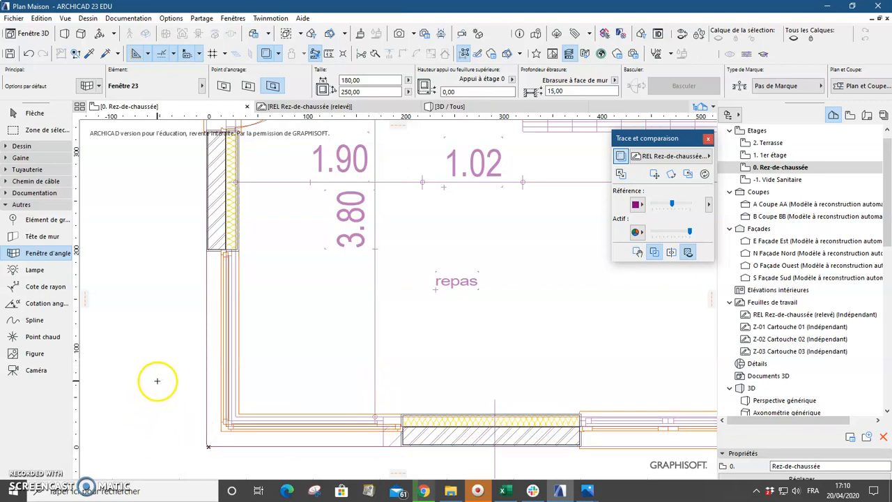
key("Escape")
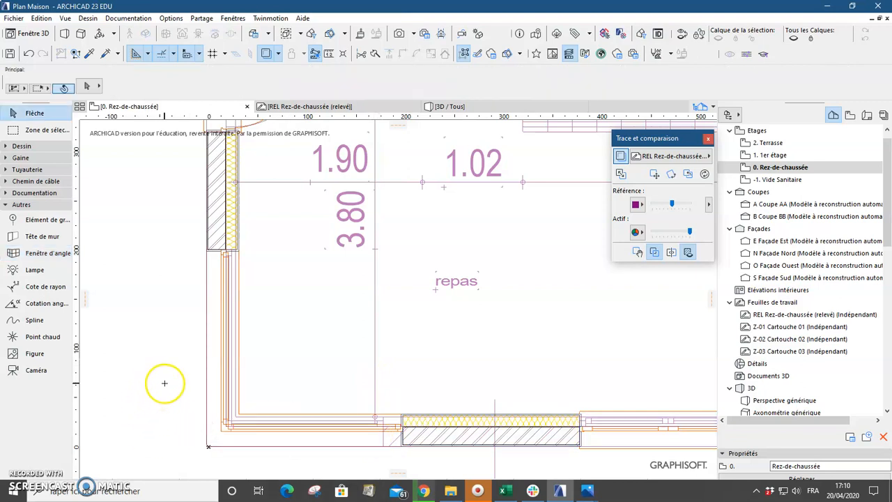
Hide the trace reference and check the corner window in the ground floor plan
left_click(265, 55)
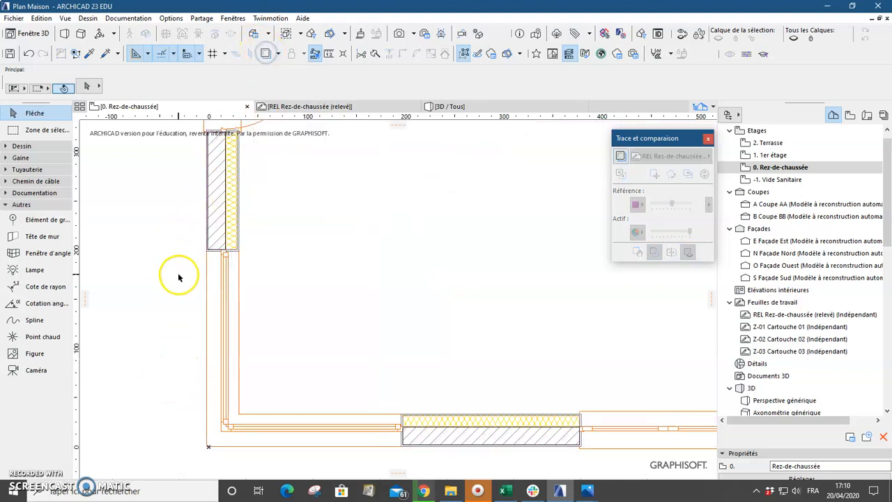
scroll(179, 305, "down", 2)
scroll(179, 304, "down", 1)
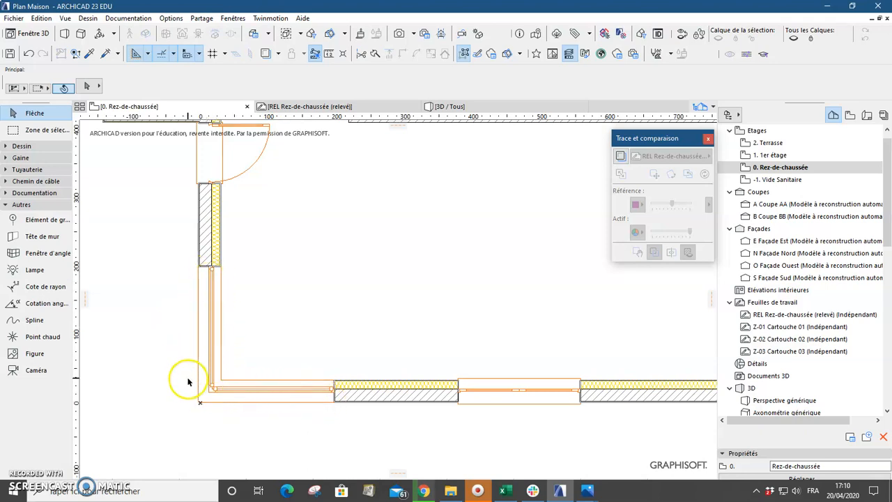
scroll(206, 402, "up", 2)
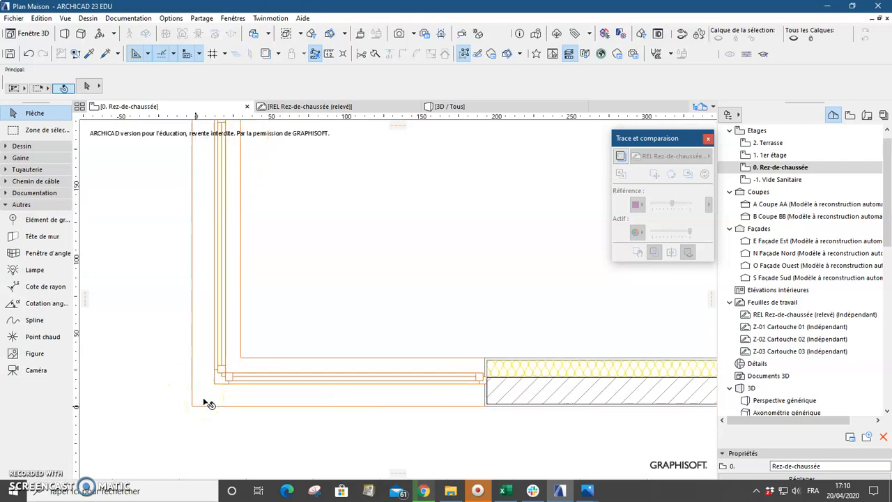
scroll(207, 402, "down", 1)
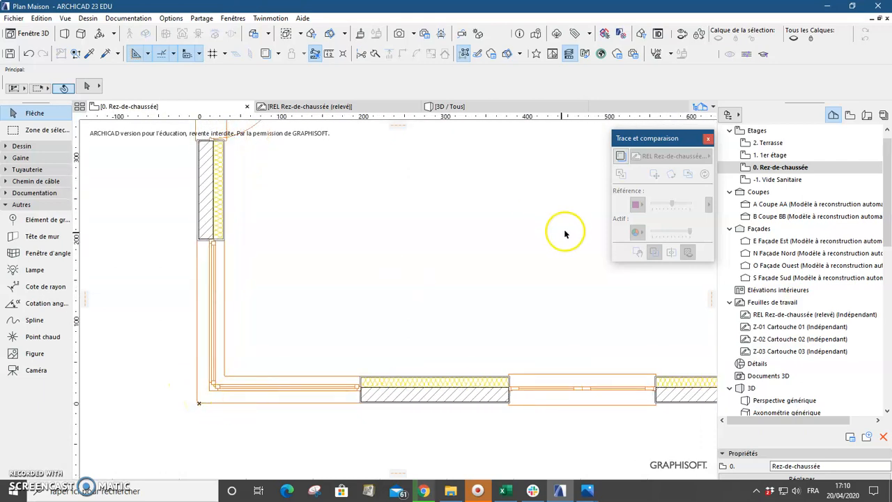
Inspect the corner window from outside in the 3D view, then return to the ground floor plan
left_click(524, 107)
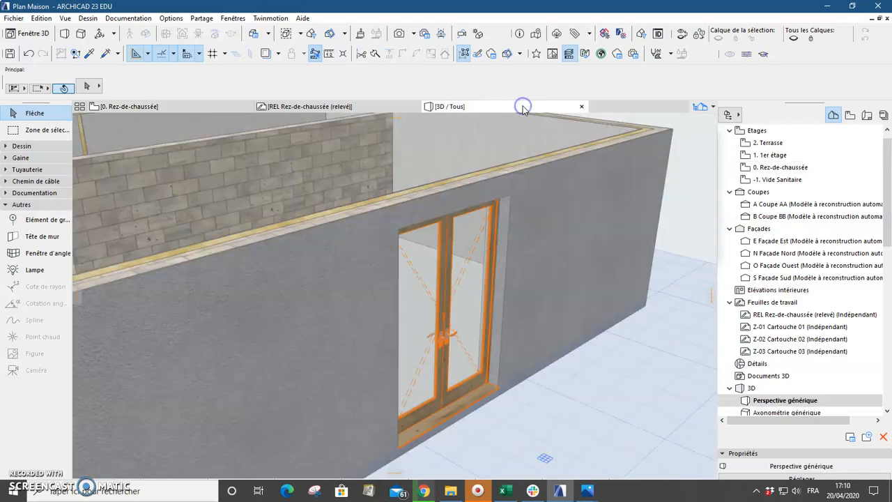
scroll(452, 236, "down", 3)
middle_click_drag(183, 265, 269, 258, "shift")
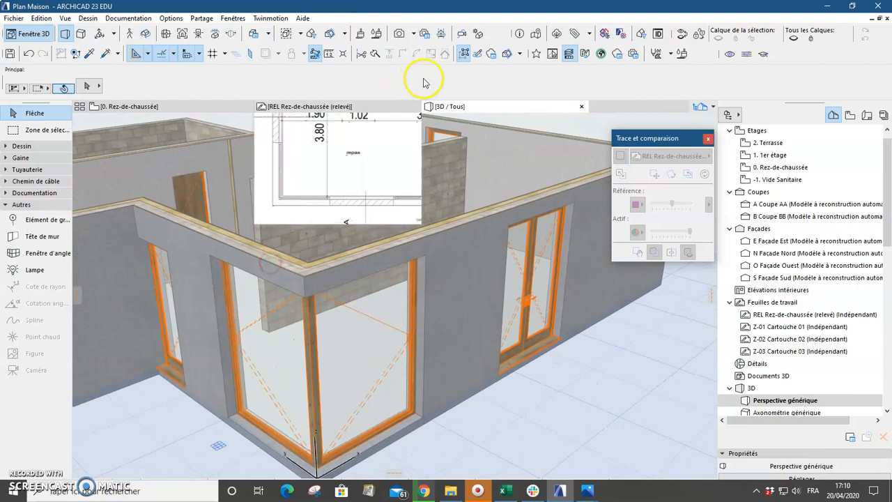
left_click(144, 106)
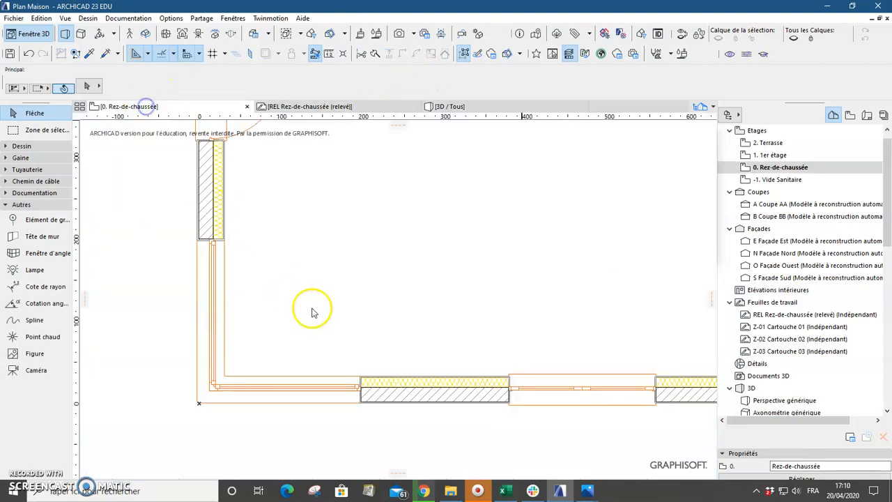
Show the survey trace reference over the ground floor plan and examine the traced corner opening and its dimensions at the cuisine
scroll(312, 313, "down", 3)
middle_click_drag(275, 219, 319, 317)
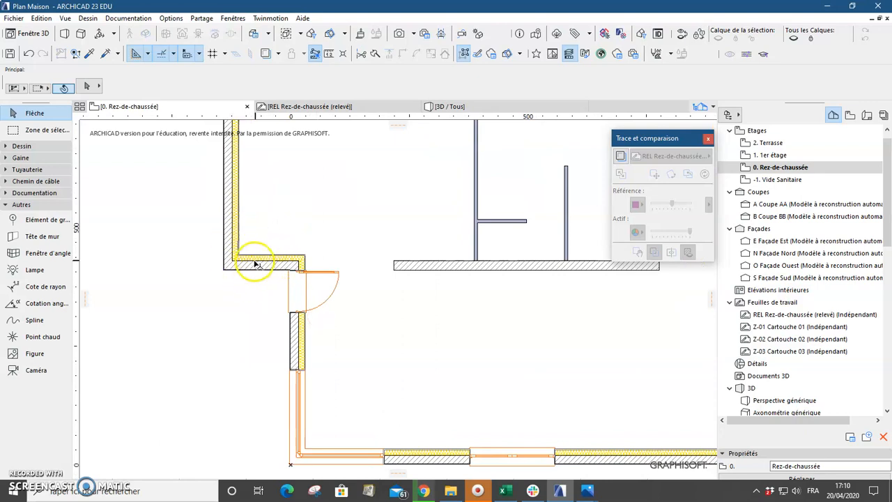
left_click(265, 54)
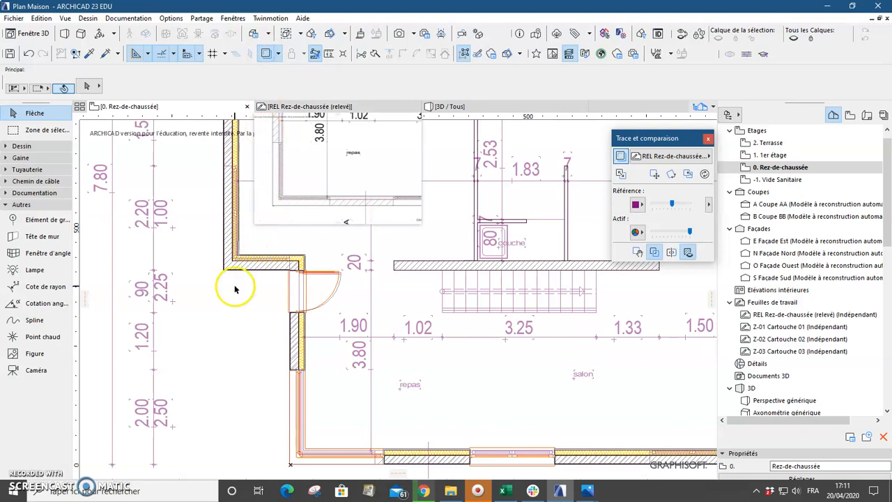
middle_click_drag(238, 313, 260, 213)
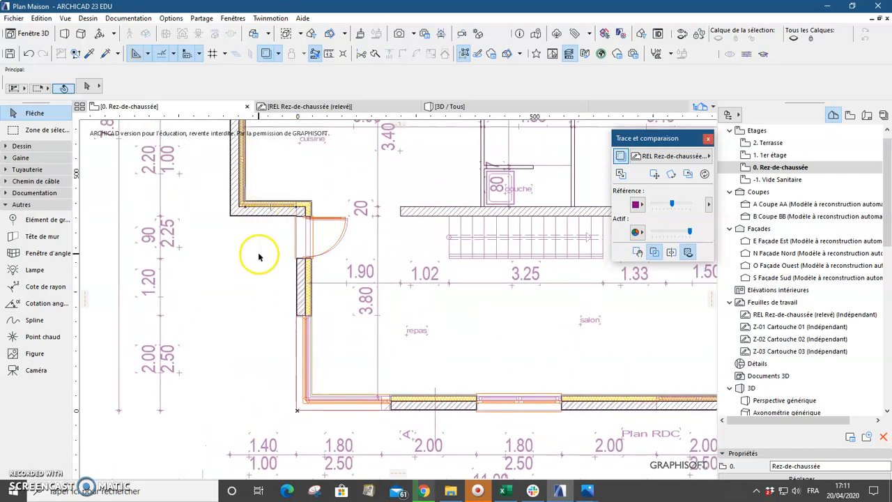
middle_click_drag(228, 292, 229, 342)
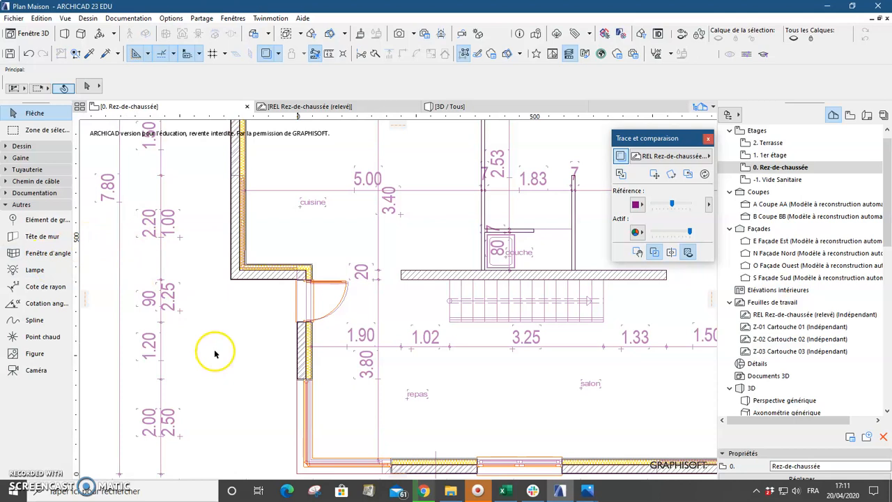
scroll(217, 355, "down", 2)
middle_click_drag(217, 355, 221, 292)
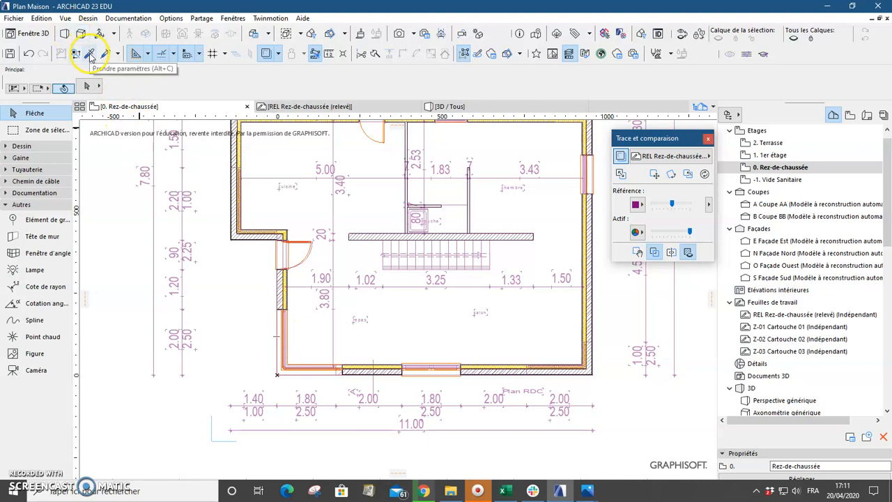
Pick up the settings of the corner window already placed in the repas area
left_click(89, 55)
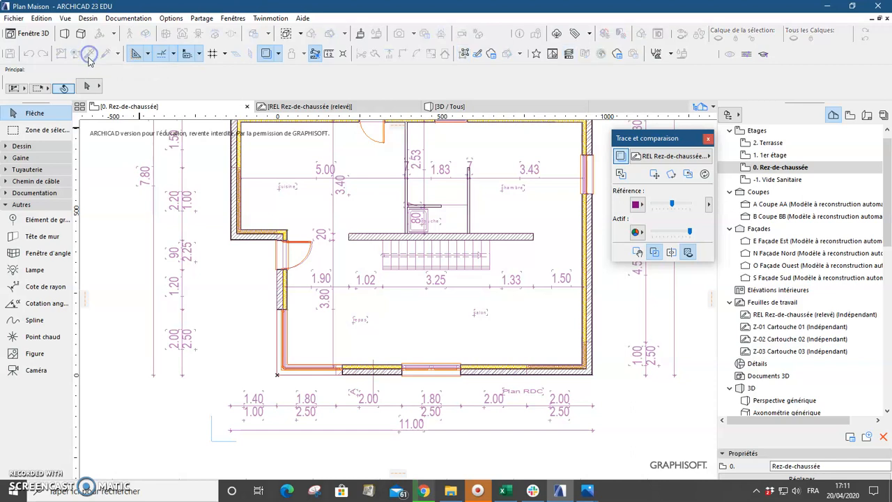
scroll(285, 367, "up", 6)
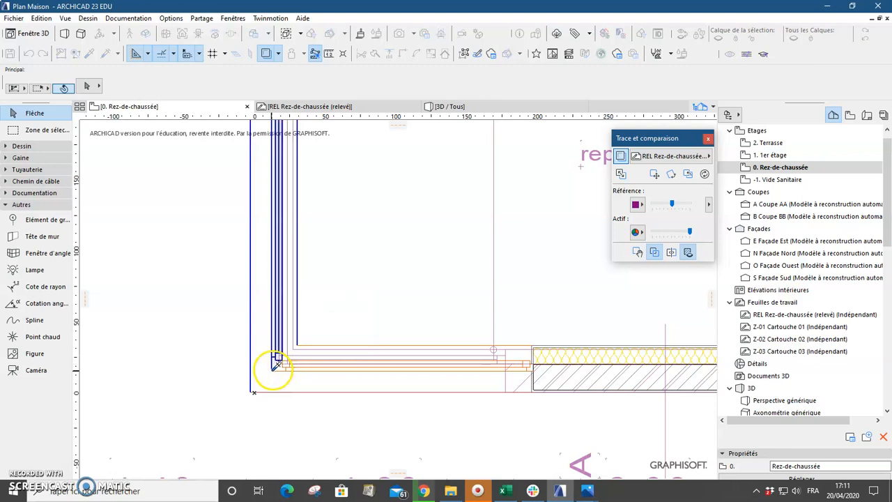
left_click(276, 363)
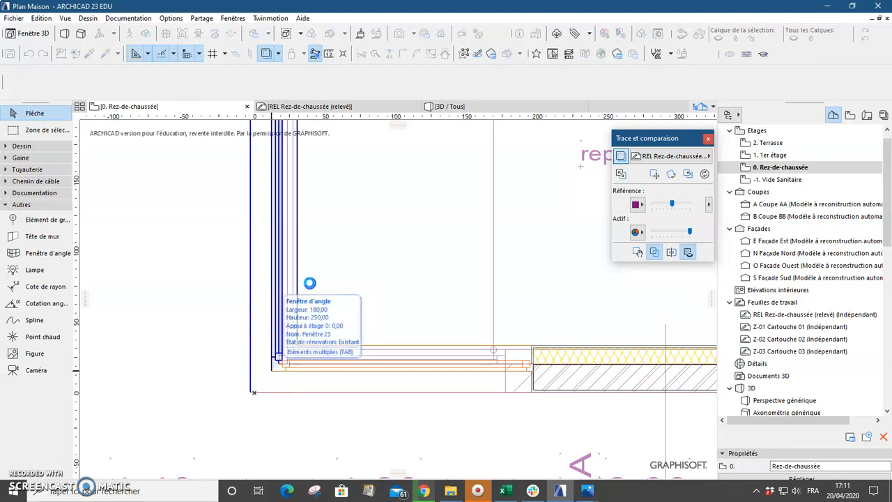
scroll(316, 256, "down", 4)
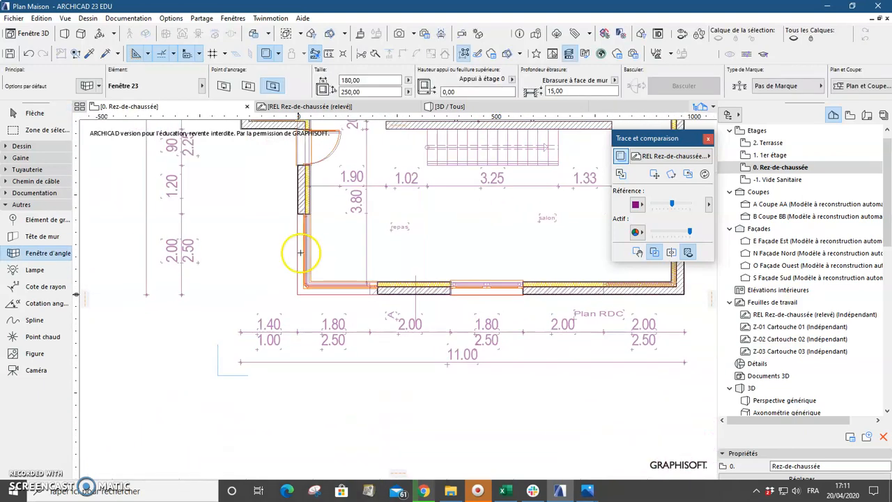
middle_click_drag(234, 224, 237, 320)
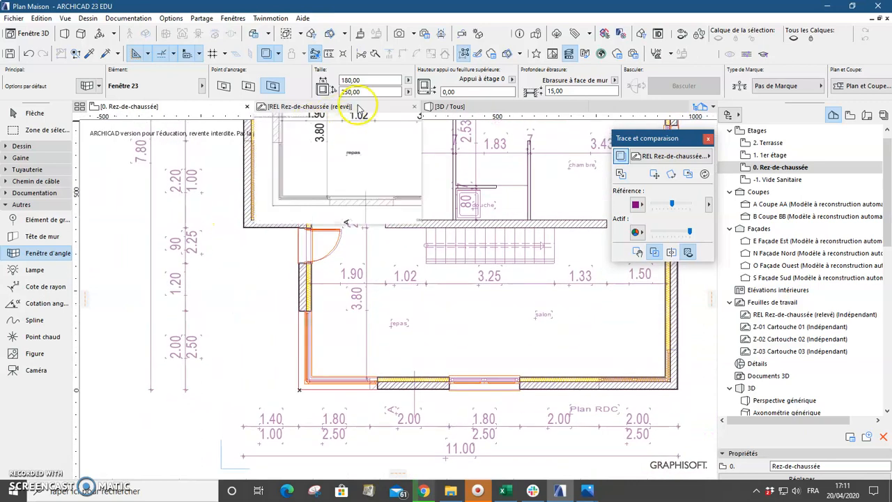
Set the new corner window's width to 140, its height to 100 and its sill height to 100
left_click(368, 80)
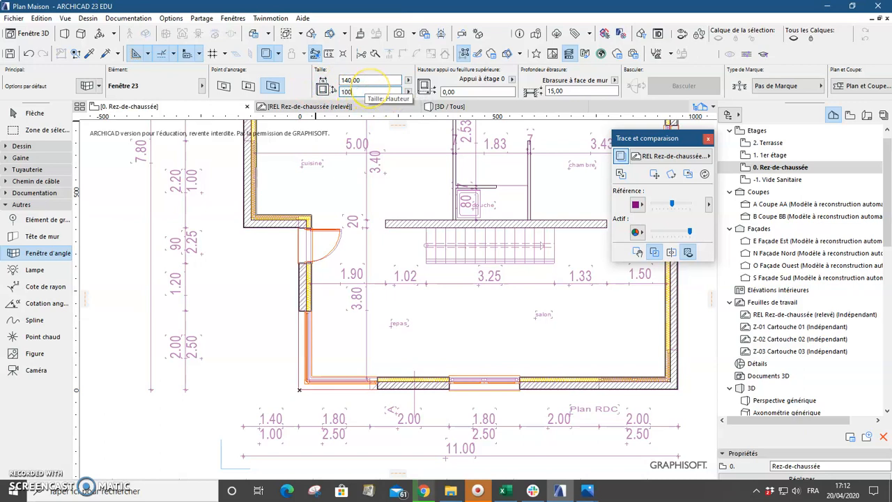
left_click(362, 81)
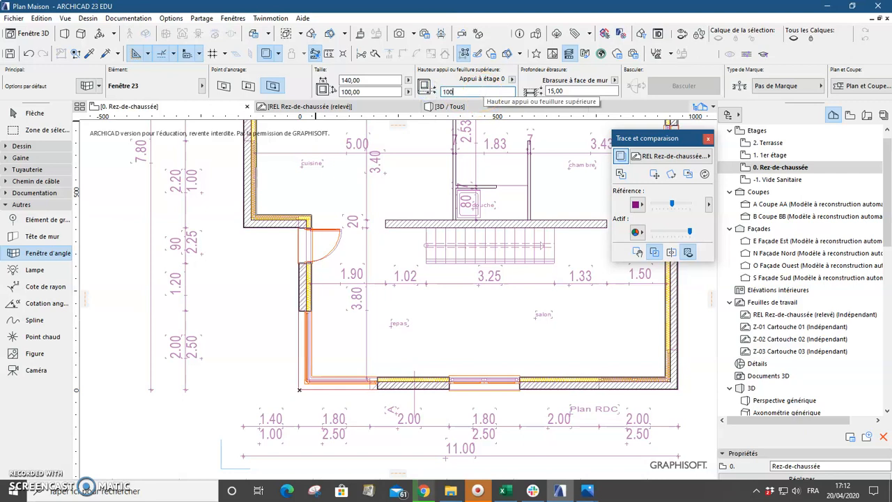
left_click(300, 225)
Try to place the 140 by 100 corner window at the cuisine's exterior corner, anchored at the traced opening's end beside the door
scroll(297, 225, "up", 5)
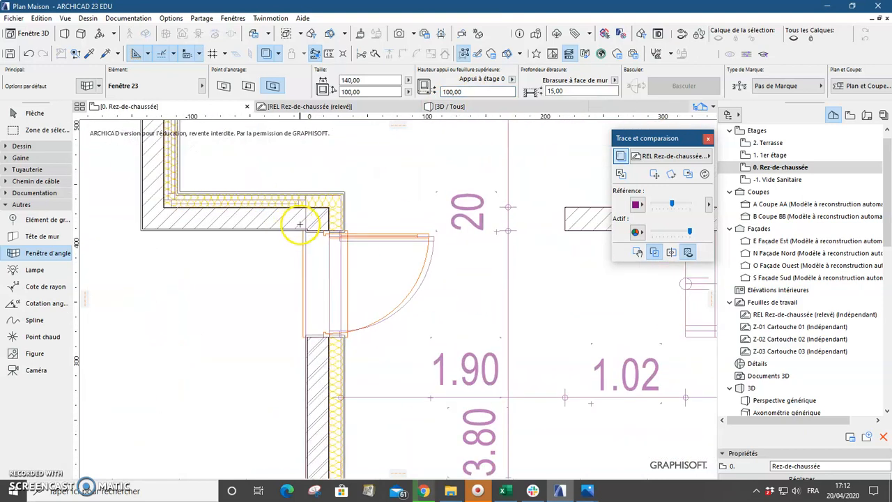
left_click(303, 224)
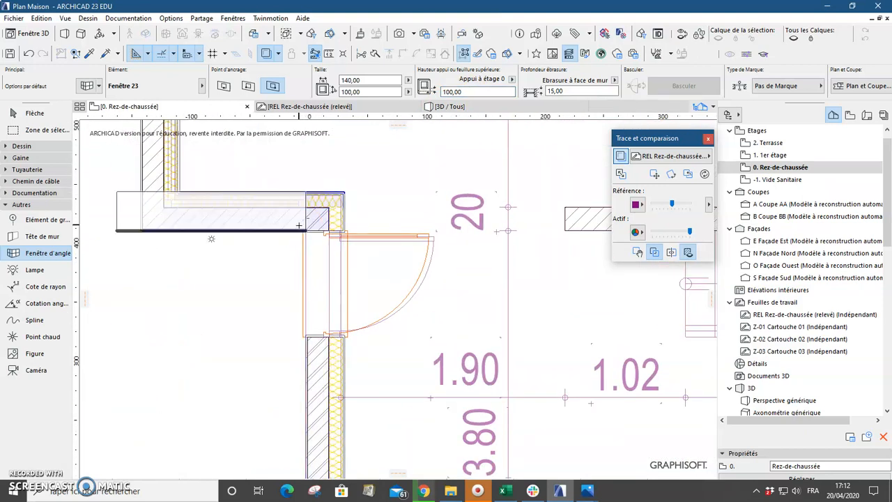
scroll(299, 224, "down", 5)
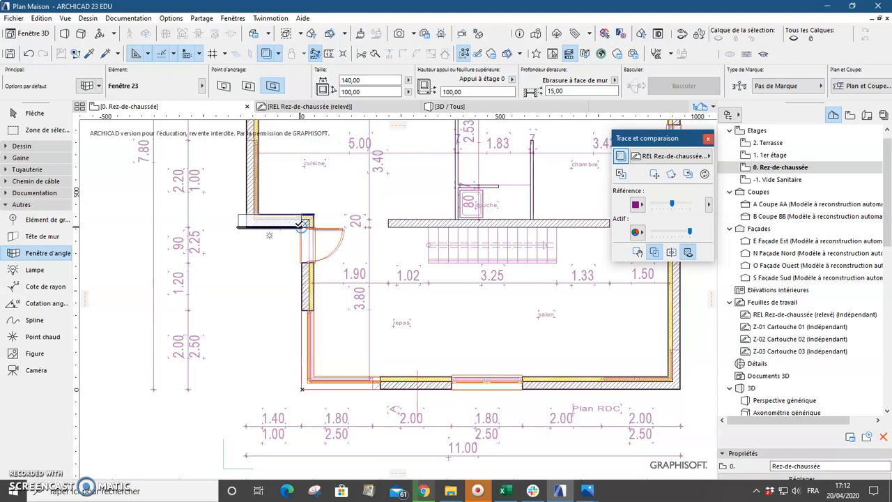
scroll(300, 224, "up", 5)
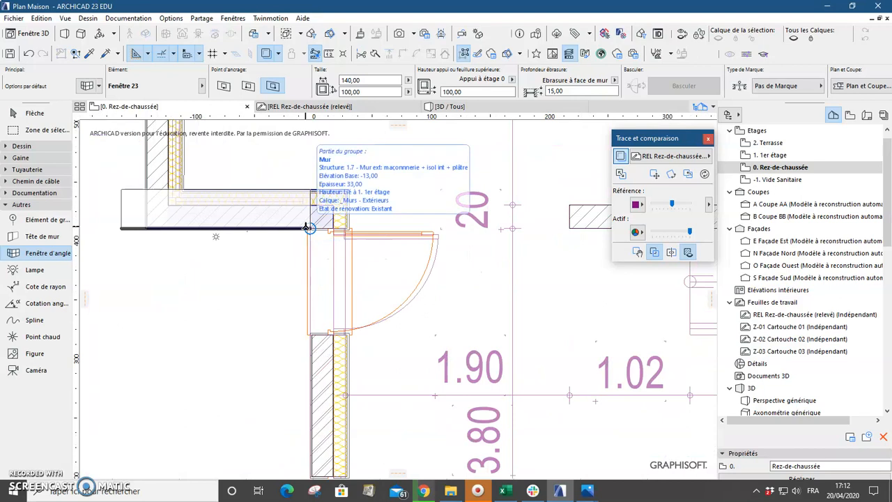
left_click(306, 227)
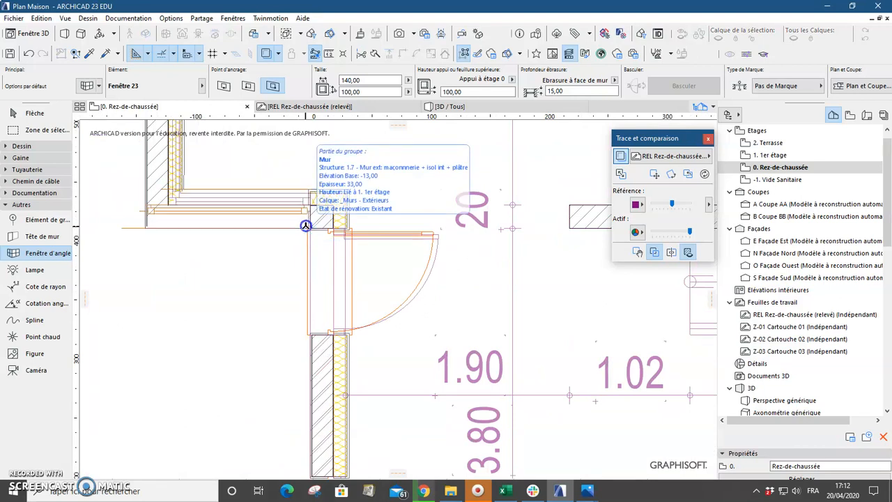
left_click(308, 227, "ctrl")
left_click(305, 162)
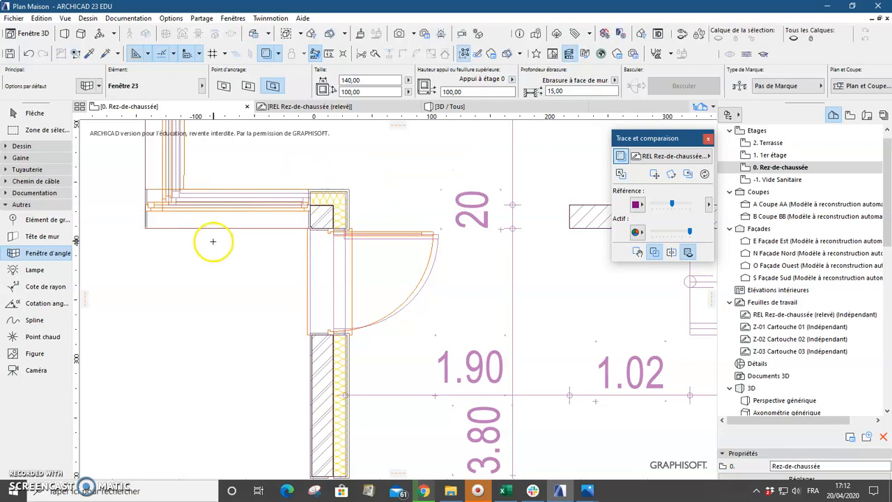
Check the corner window against the trace at the cuisine corner and undo its placement
scroll(209, 255, "down", 2)
middle_click_drag(196, 268, 208, 336)
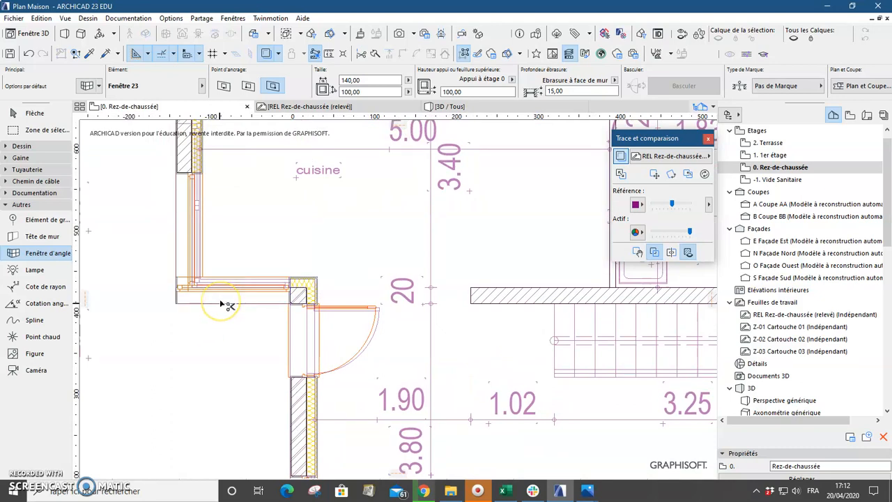
key("ctrl+z")
Measure the cuisine wall along the masonry's inner face, from the inside corner to the end of the traced opening
left_click(218, 281)
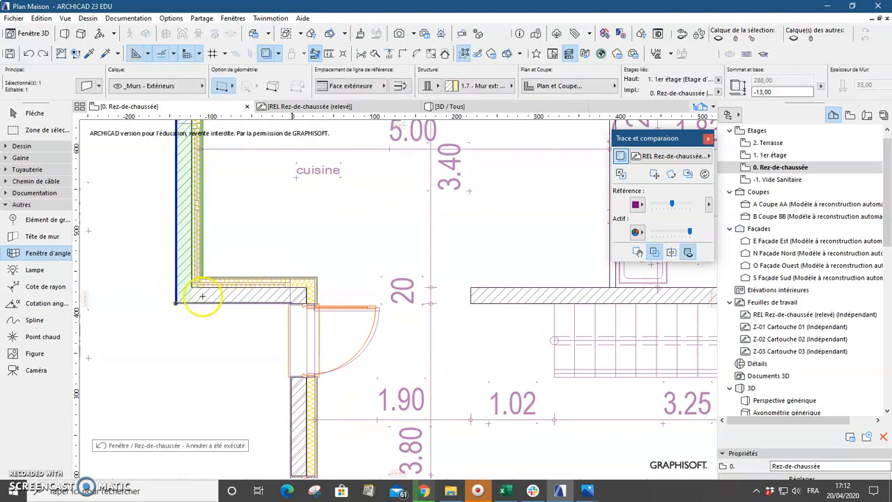
scroll(202, 296, "up", 3)
left_click(208, 116)
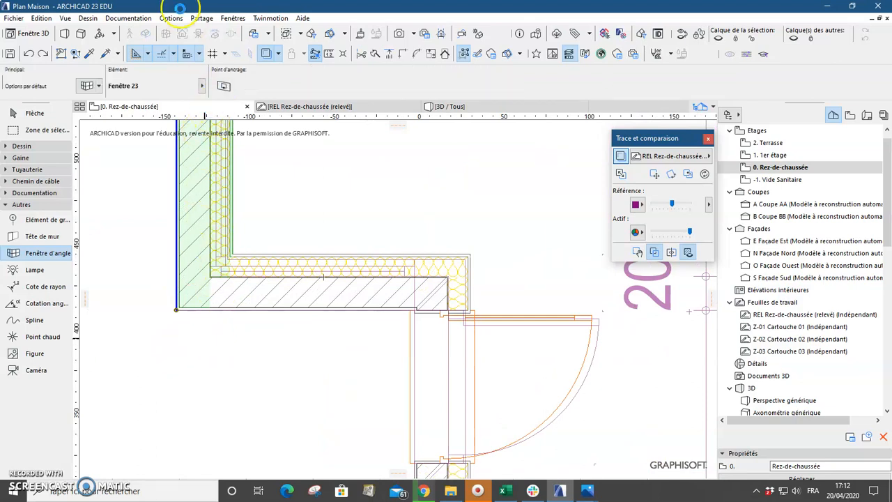
left_click(331, 54)
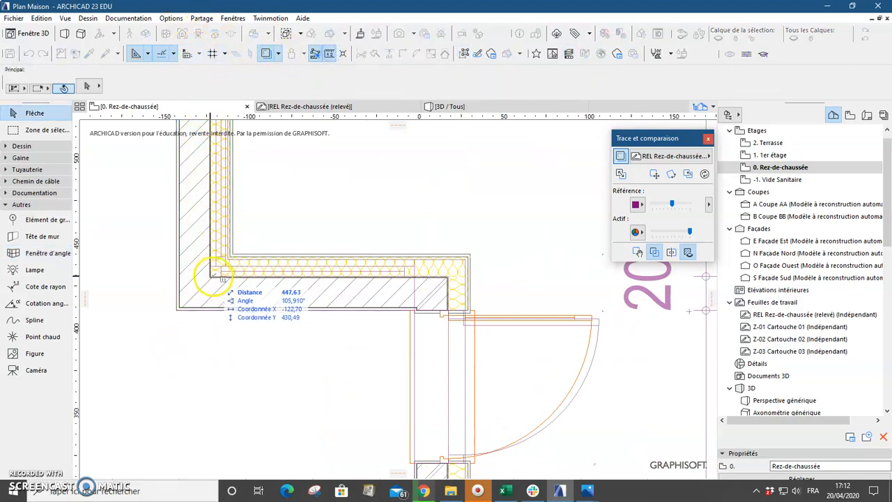
left_click(210, 277)
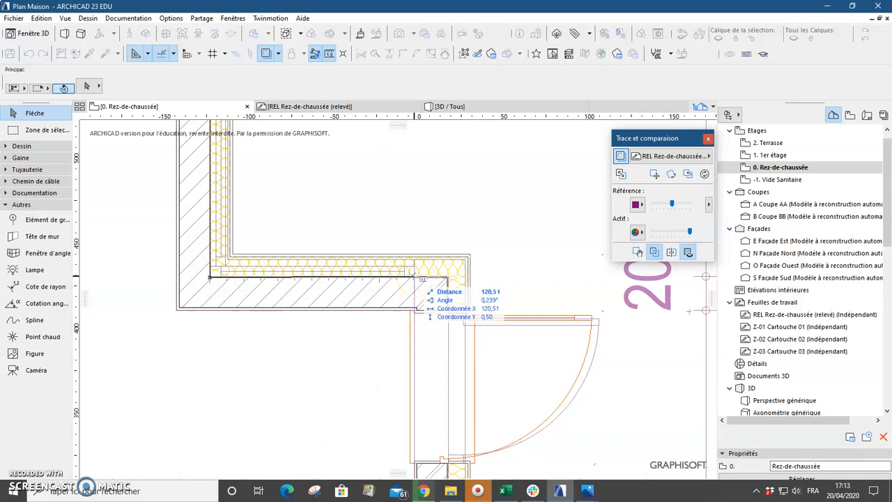
double_click(414, 277)
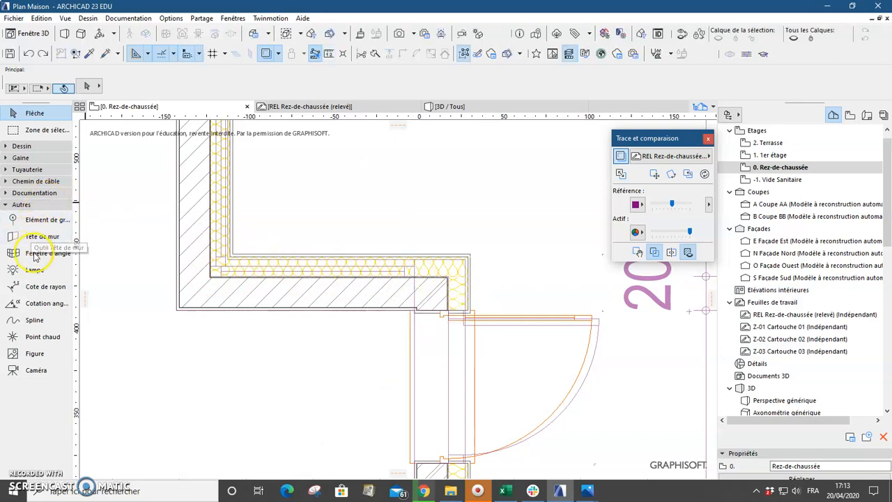
Pick up the settings of the repas corner window again to reuse them for the cuisine corner window
left_click(91, 54)
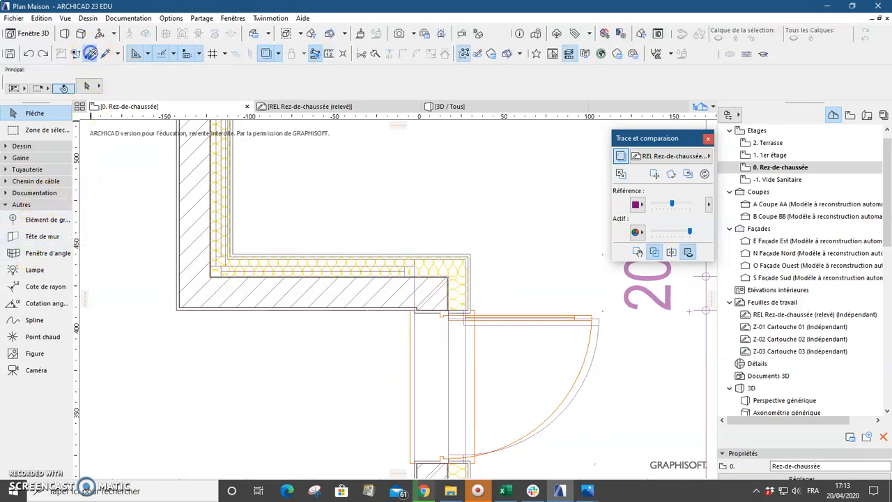
scroll(205, 340, "down", 5)
left_click(227, 303)
middle_click_drag(227, 303, 225, 153)
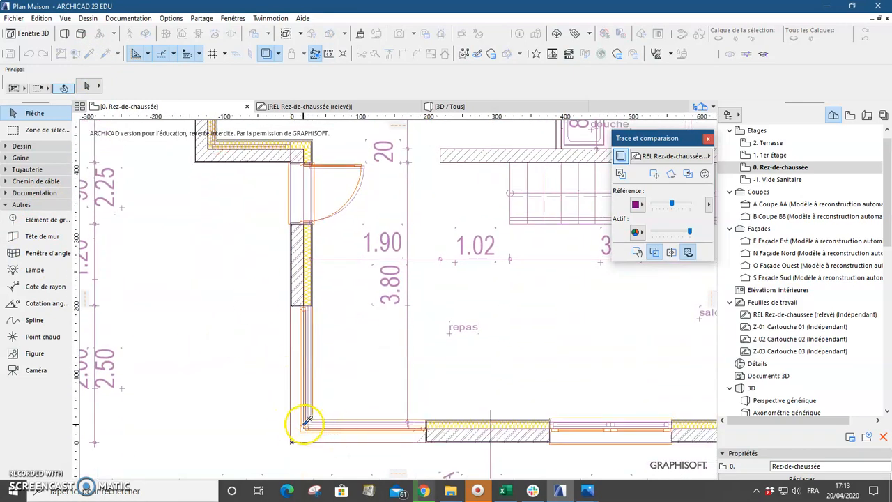
scroll(306, 423, "up", 5)
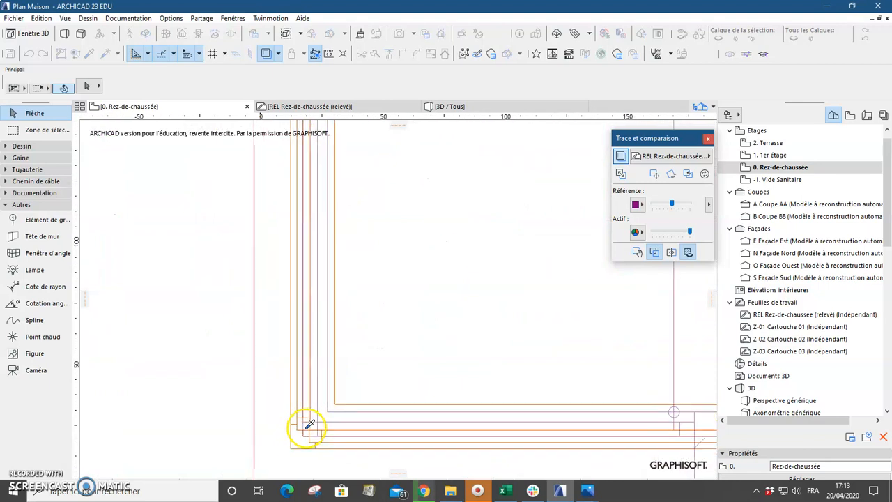
left_click(287, 346, "alt")
scroll(287, 346, "down", 3)
Set the corner window's width to 120, its height to 100 and its sill height to 100
left_click(401, 133)
left_click(376, 80)
type("120")
left_click(368, 91)
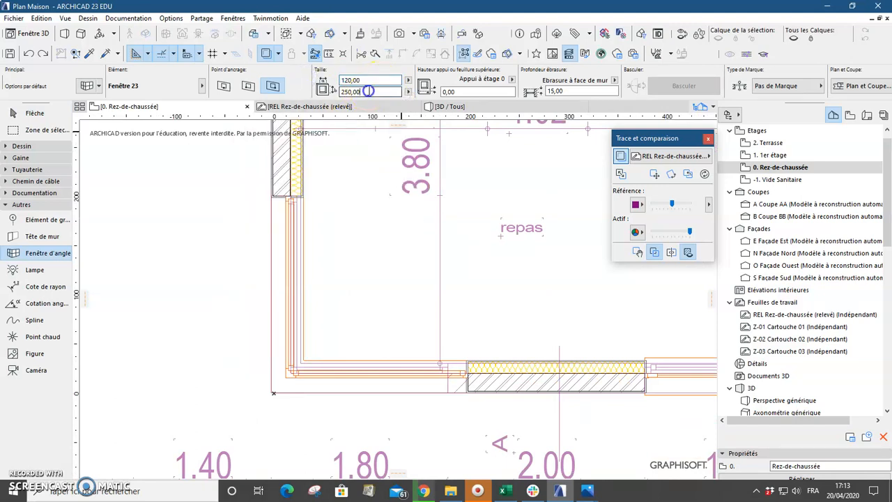
type("100")
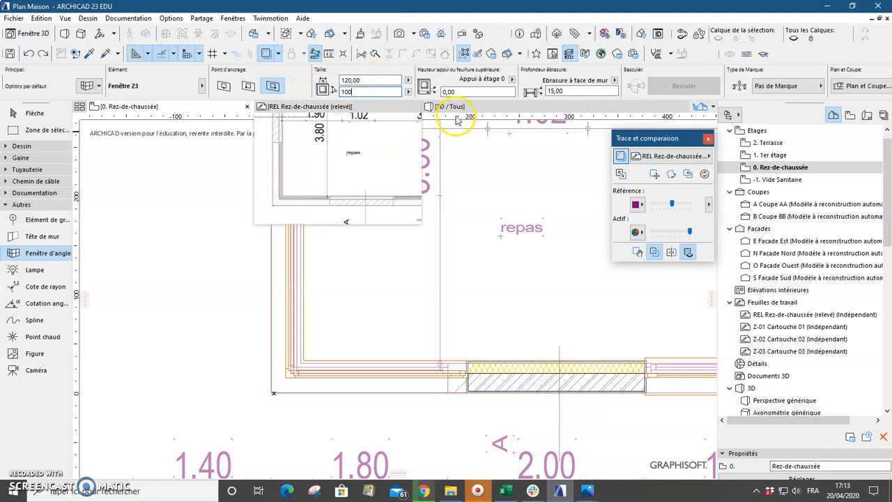
left_click(503, 92)
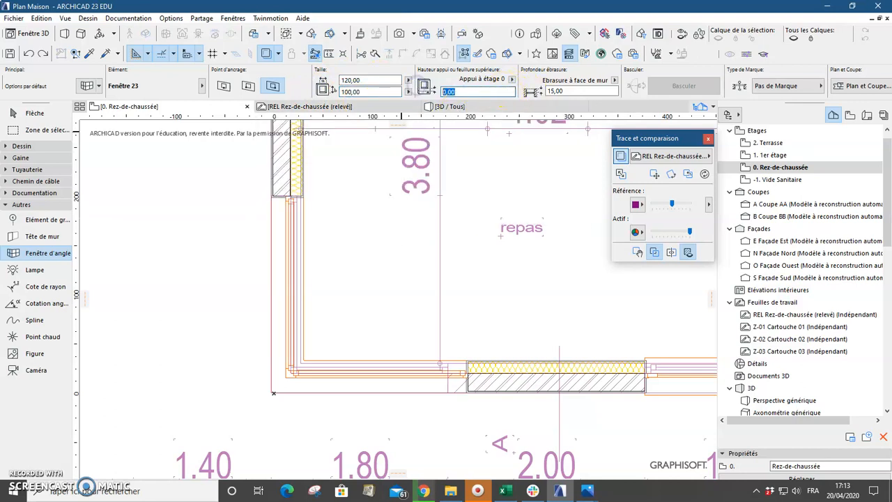
key("Return")
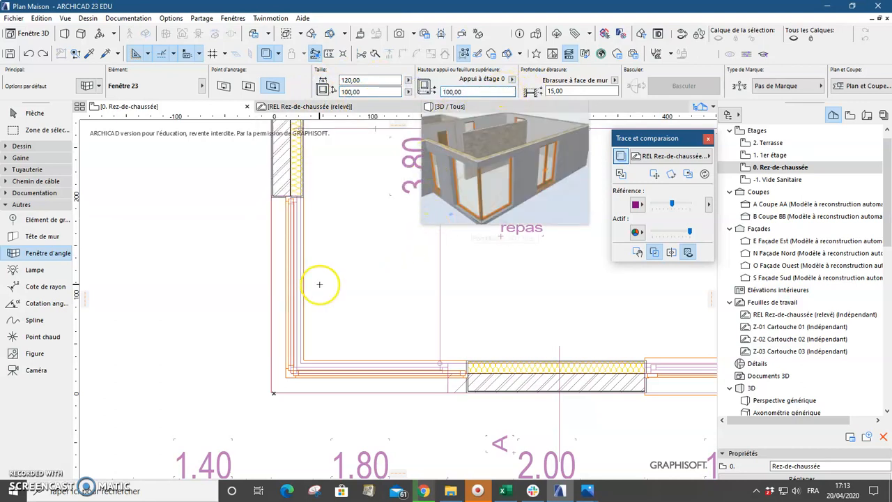
Place the 120 by 100 corner window at the cuisine's exterior corner, anchored at the traced opening's end beside the door
scroll(319, 285, "down", 4)
scroll(240, 237, "up", 6)
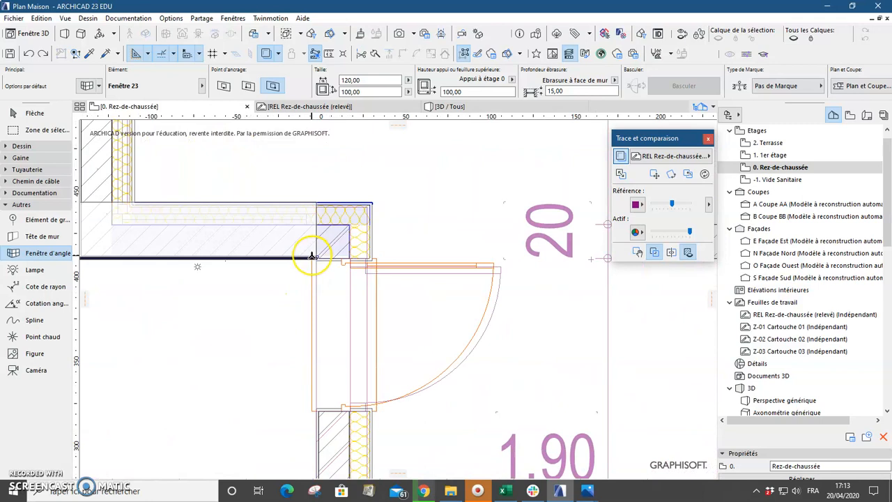
left_click(313, 257)
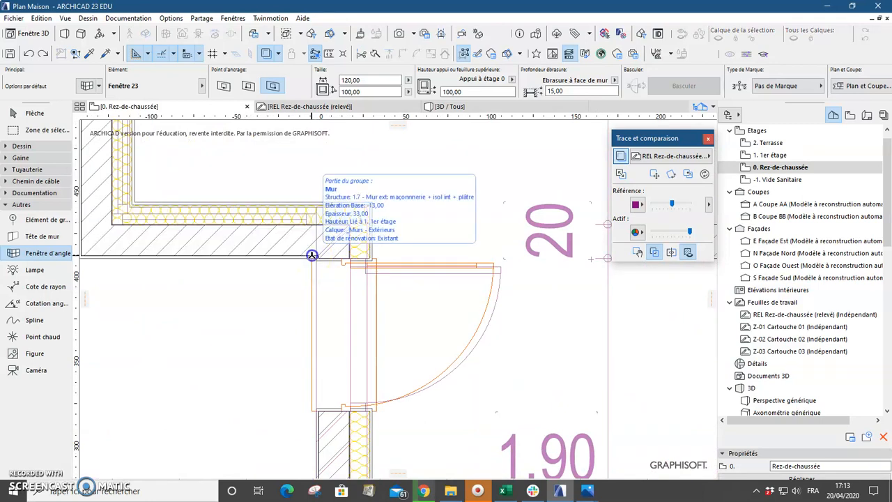
scroll(312, 254, "down", 3)
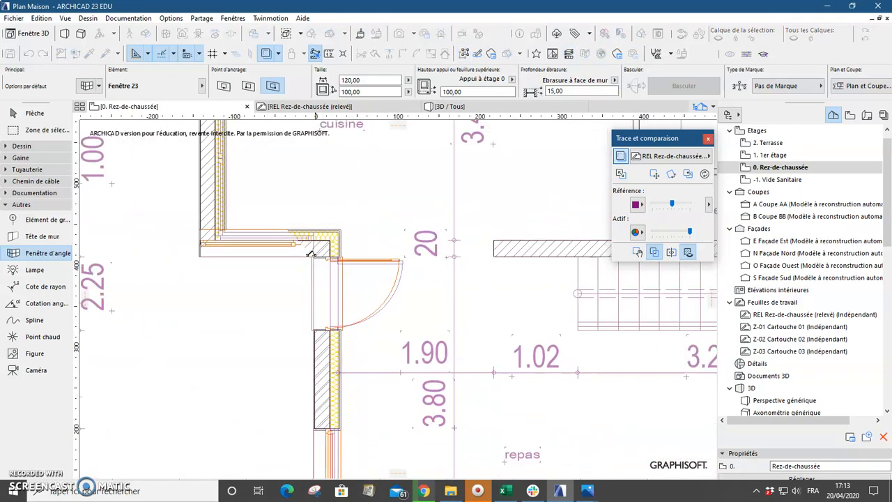
left_click(317, 182)
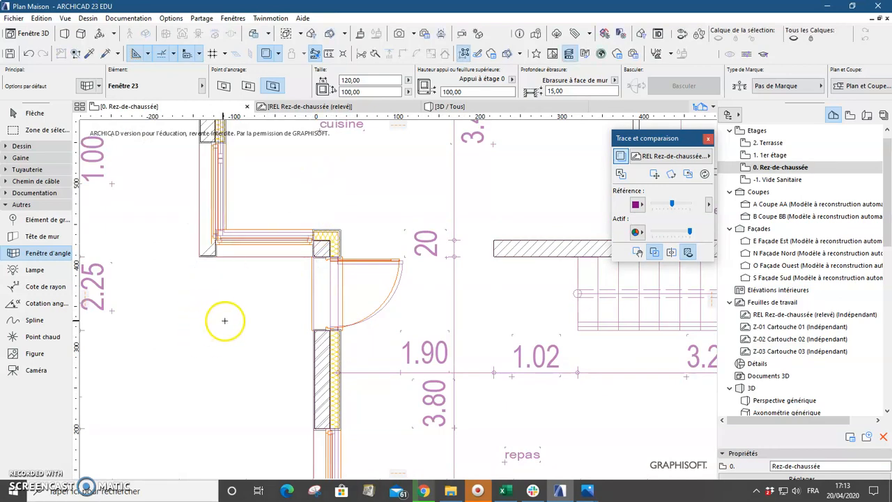
Inspect the placed cuisine corner window in plan and in 3D, comparing both sides at the exterior corner
key("Escape")
middle_click_drag(195, 276, 242, 375)
scroll(230, 352, "up", 2)
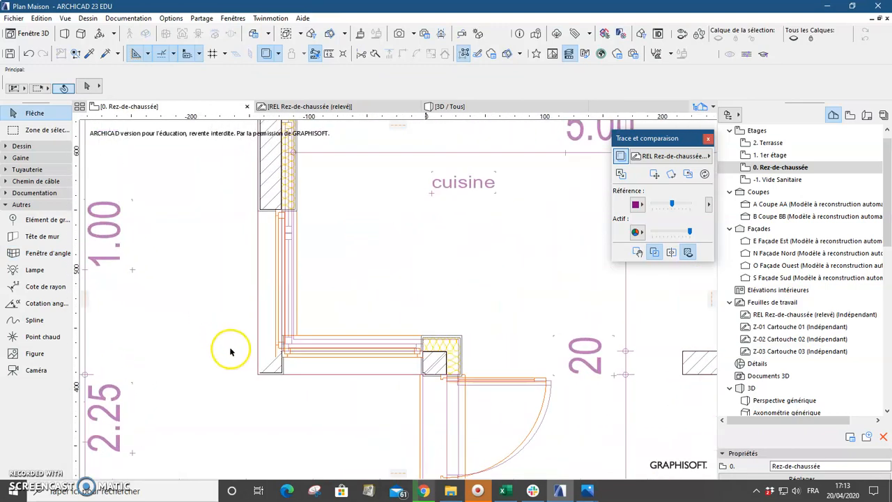
scroll(330, 413, "up", 2)
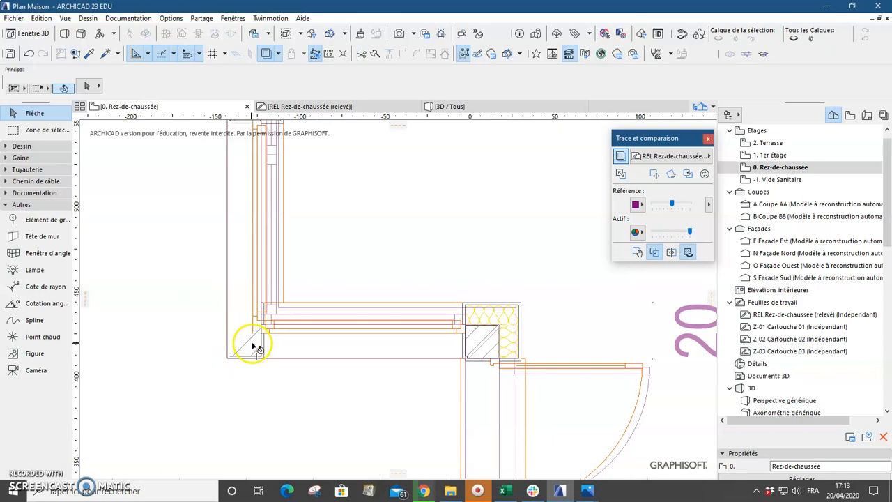
left_click(470, 110)
middle_click_drag(223, 374, 300, 370)
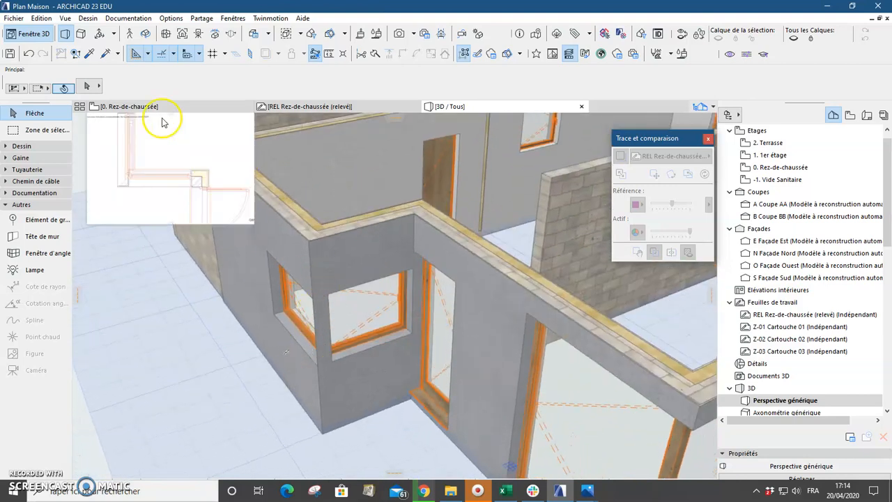
left_click(172, 108)
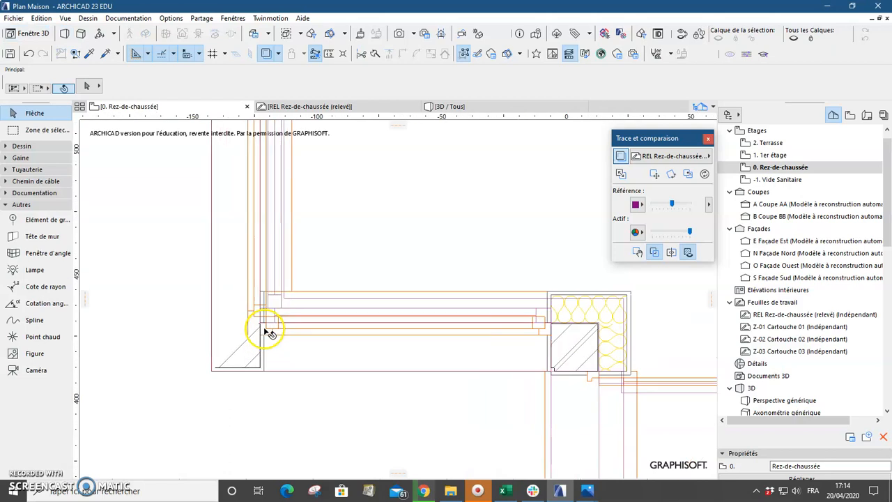
Set the sill height to 150 for both sides of the cuisine corner window
scroll(270, 333, "up", 2)
left_click(268, 328)
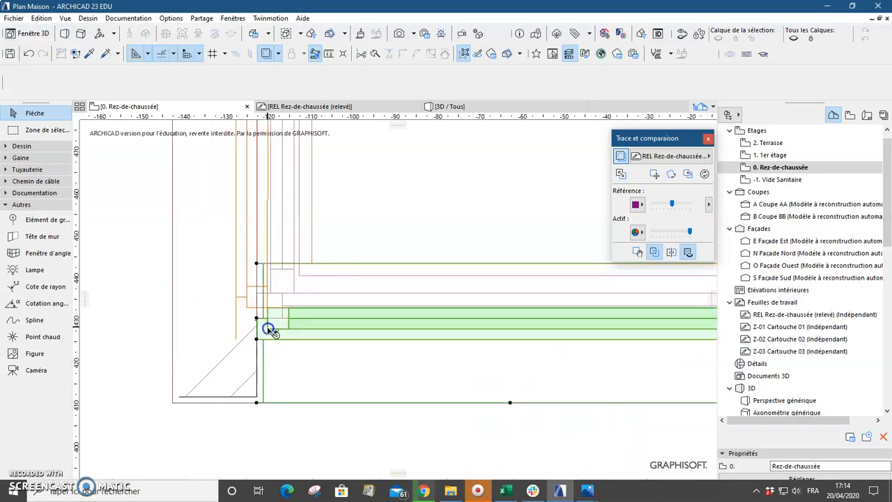
scroll(270, 331, "down", 2)
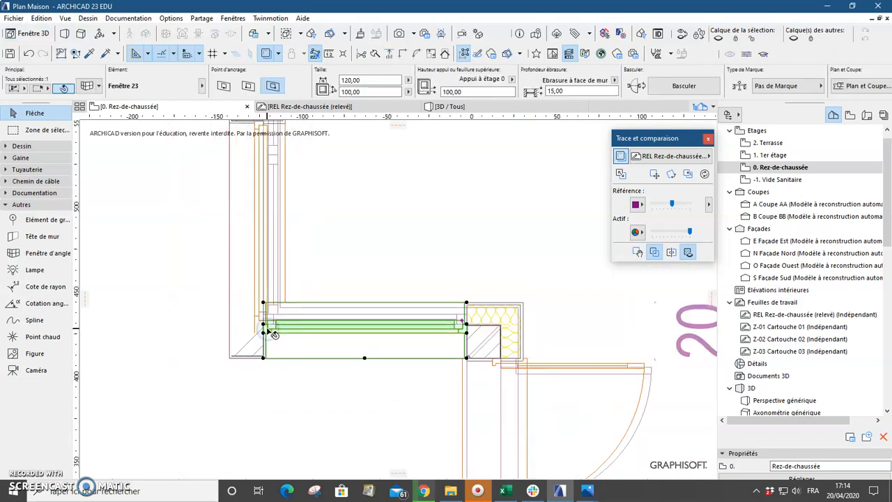
left_click(373, 92)
left_click(475, 92)
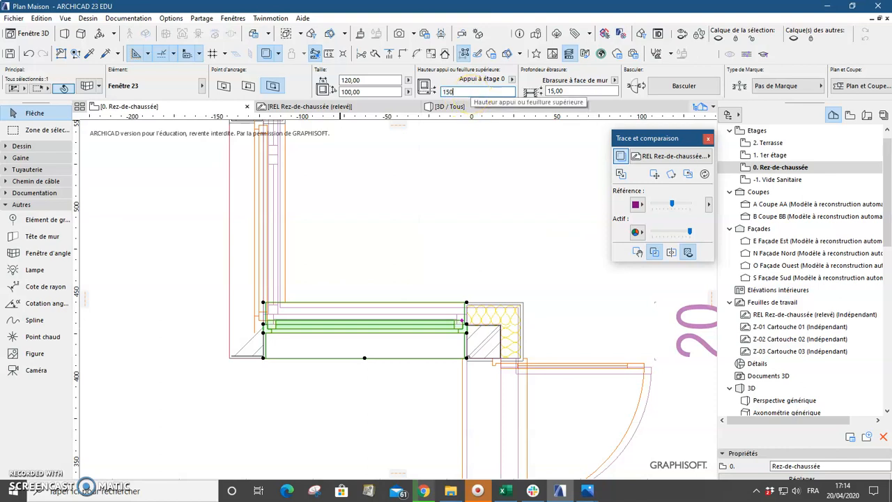
key("Return")
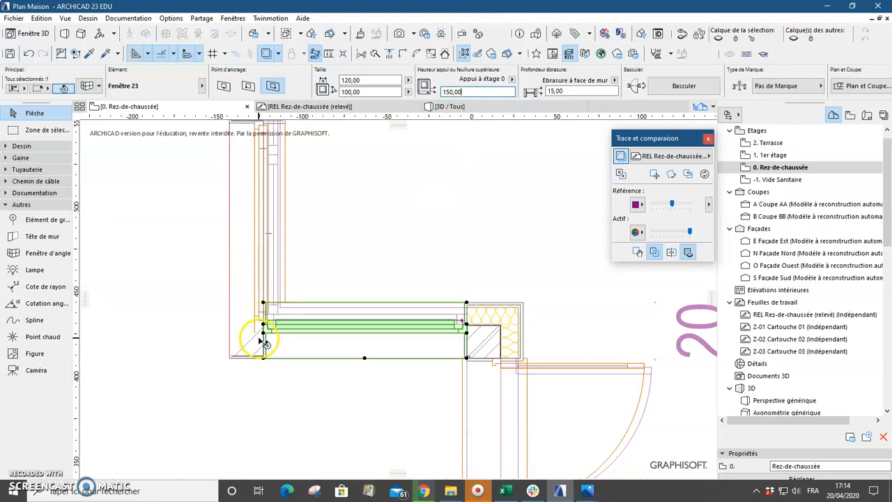
left_click(259, 304)
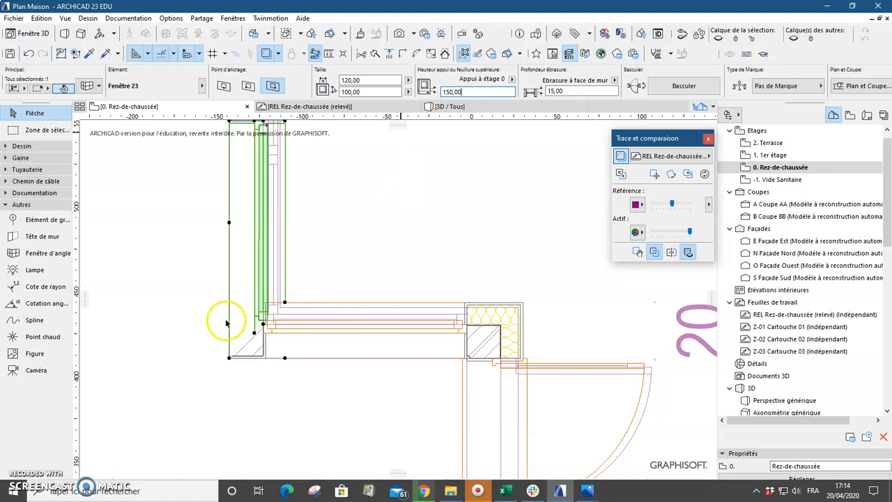
key("Return")
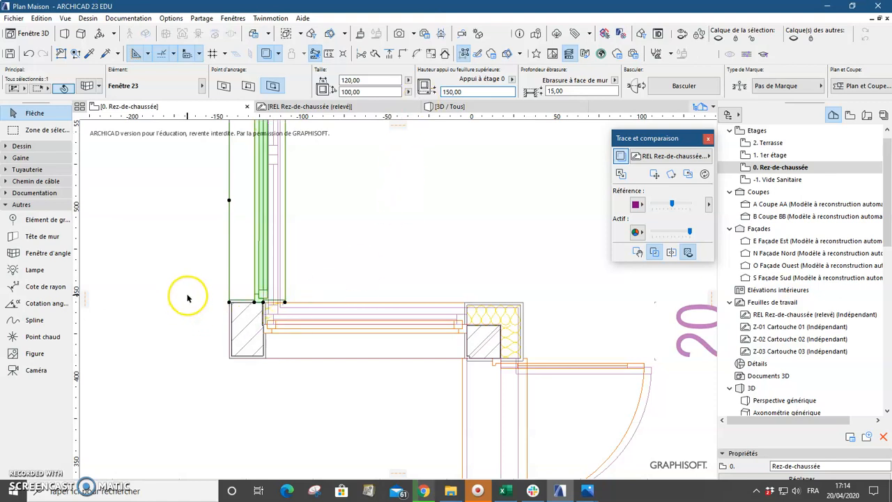
left_click(187, 298)
Inspect the raised cuisine corner window in 3D from the outside of the exterior corner
middle_click_drag(207, 305, 219, 364)
left_click(224, 122)
left_click(490, 106)
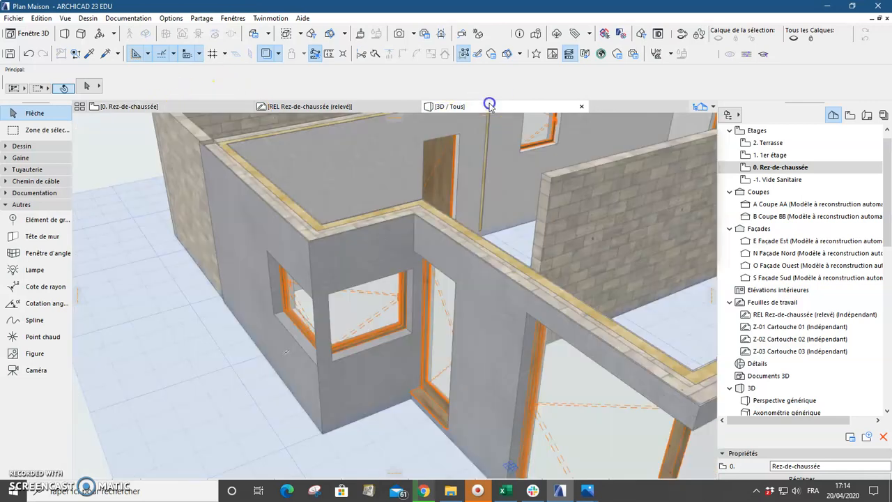
left_click(279, 306)
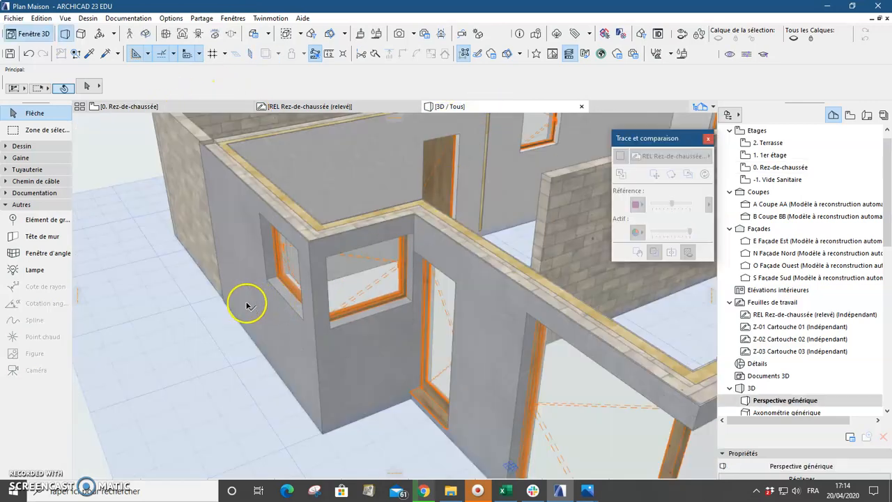
middle_click_drag(239, 309, 299, 288, "shift")
mouse_move(294, 109)
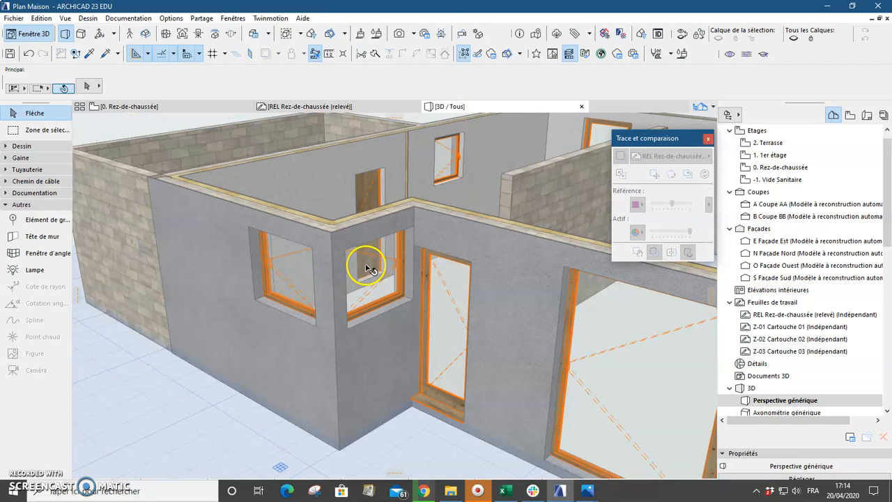
Try to widen the cuisine corner window's side on the long facade to 220 in 3D
mouse_move(283, 284)
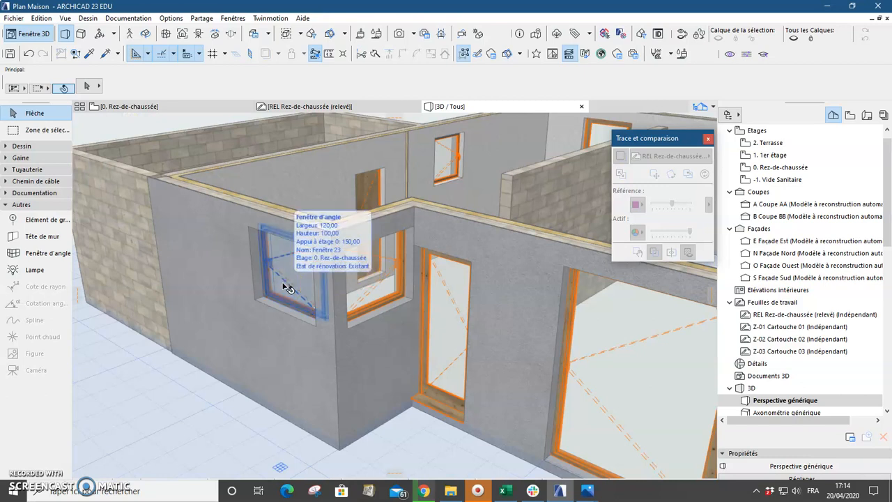
left_click(287, 286)
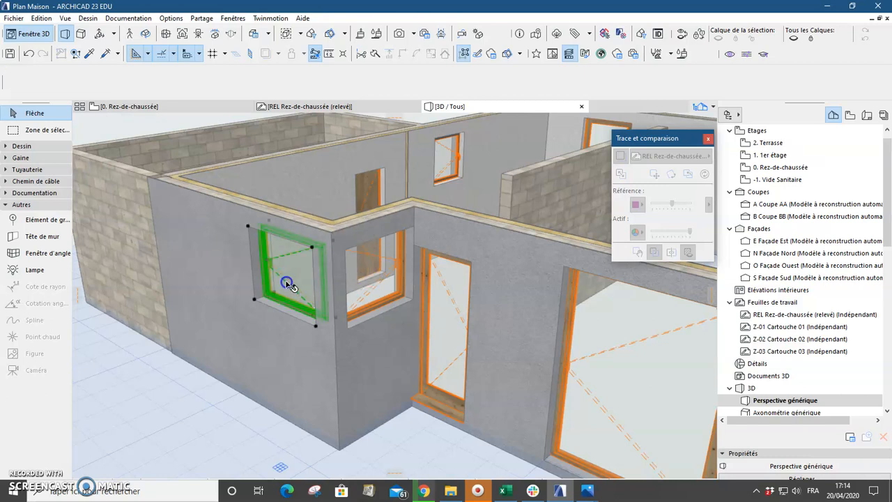
mouse_move(287, 285)
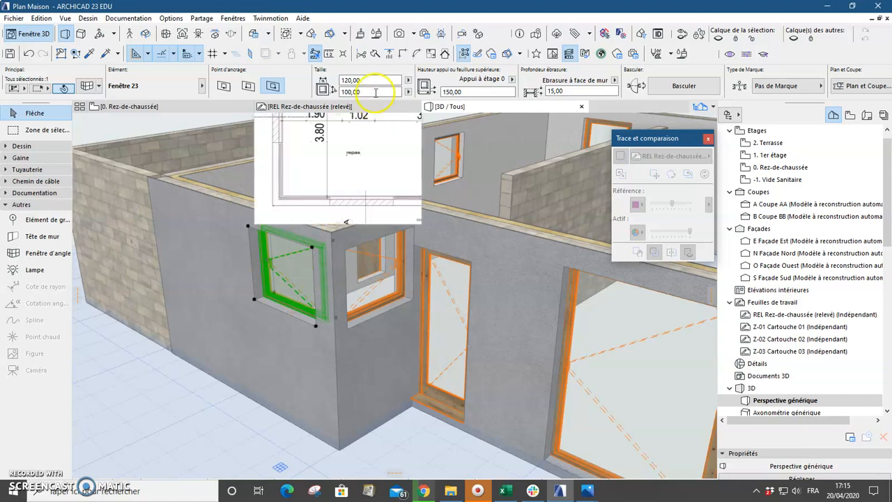
left_click(337, 80)
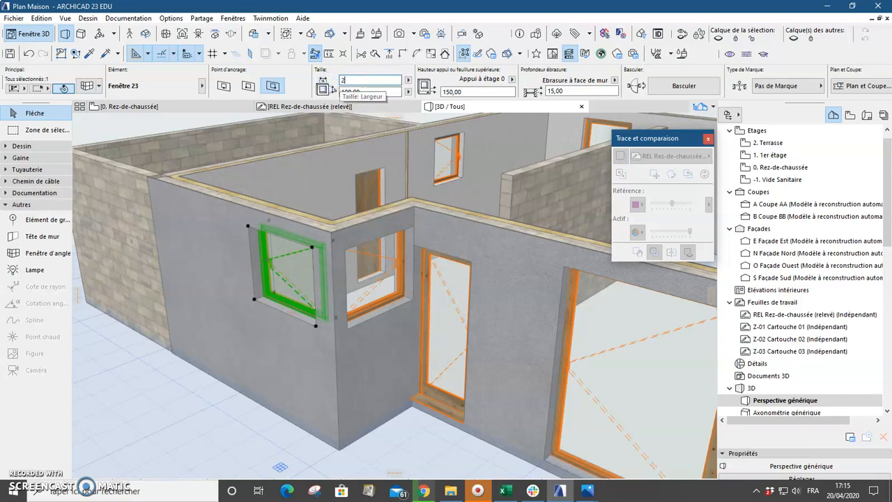
type("220,00")
key("Return")
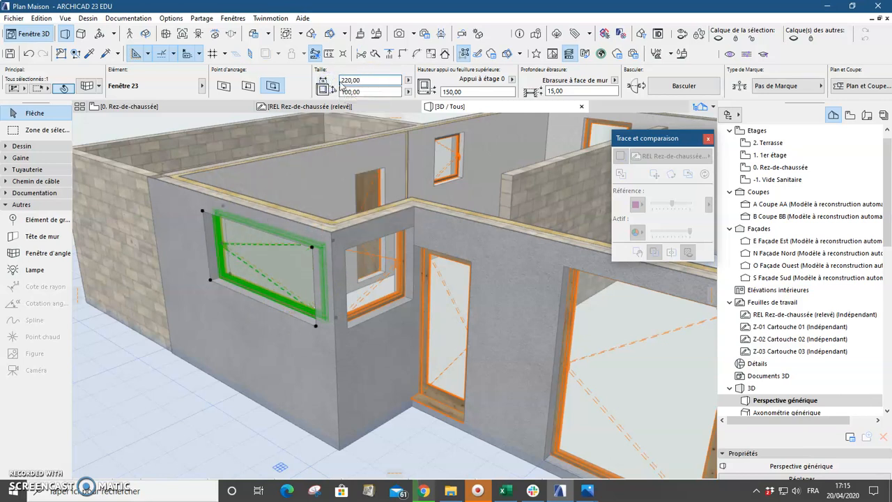
left_click(145, 400)
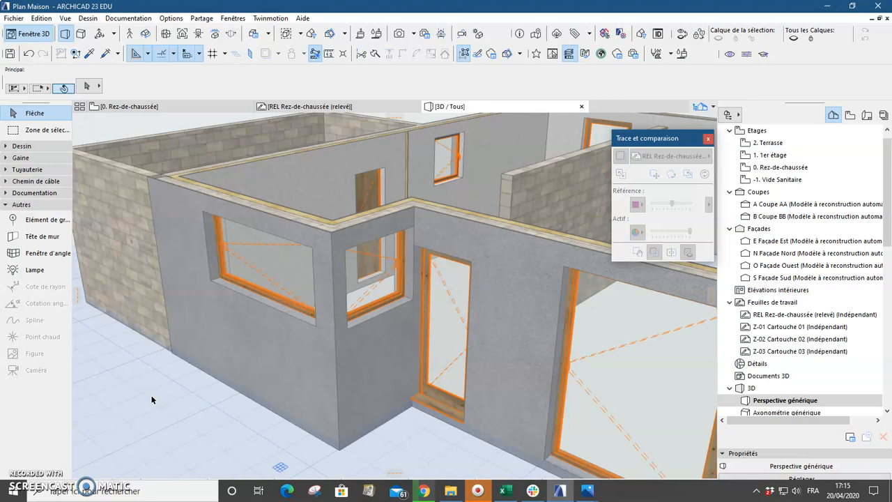
left_click_drag(198, 398, 160, 362)
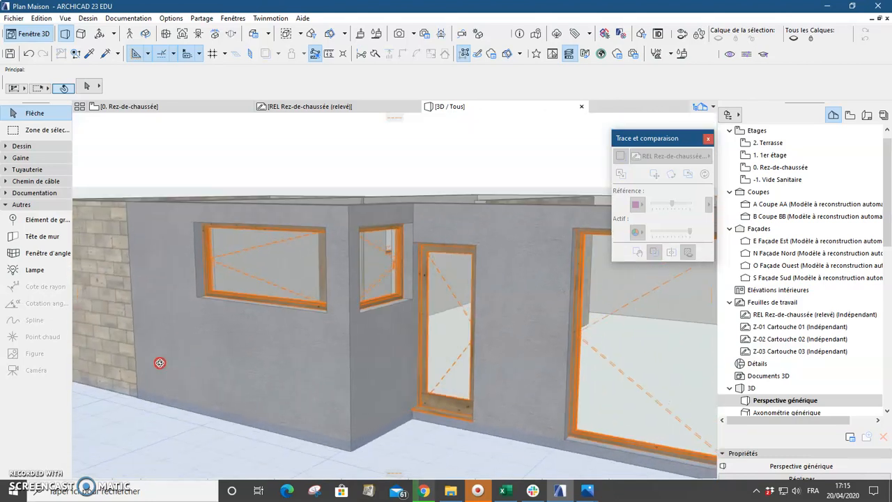
Try to replace the long-facade window with Fenêtre châssis double 23, 220 wide, 100 high, with a 150 sill height
right_click(272, 264)
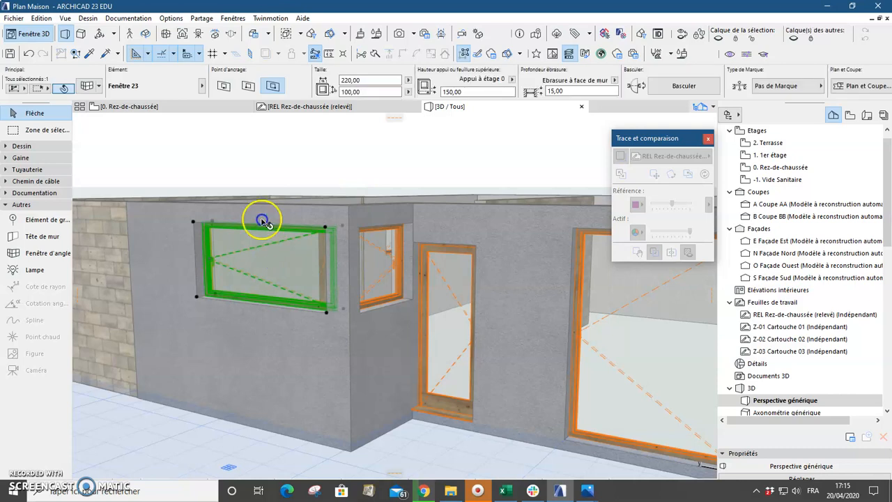
left_click(87, 85)
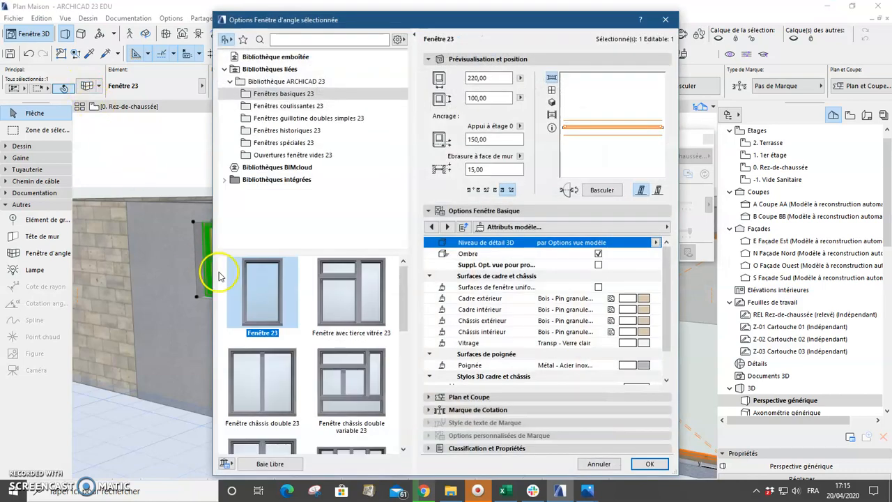
left_click(278, 384)
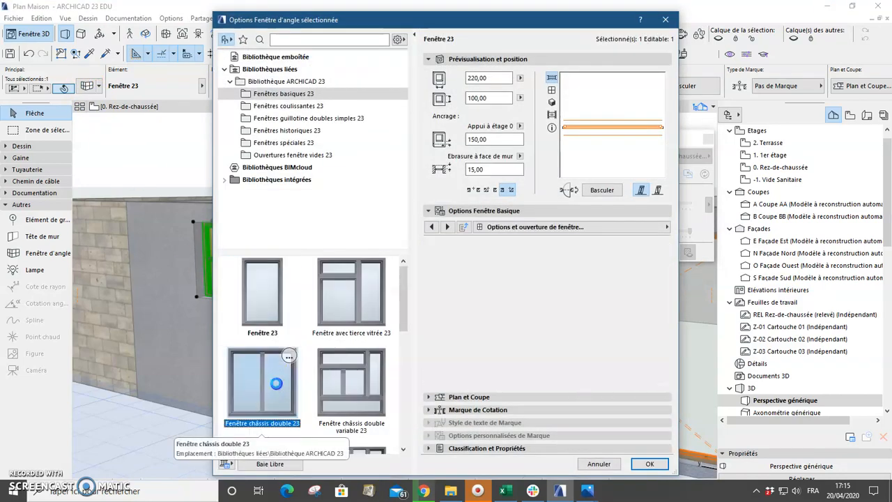
left_click(489, 78)
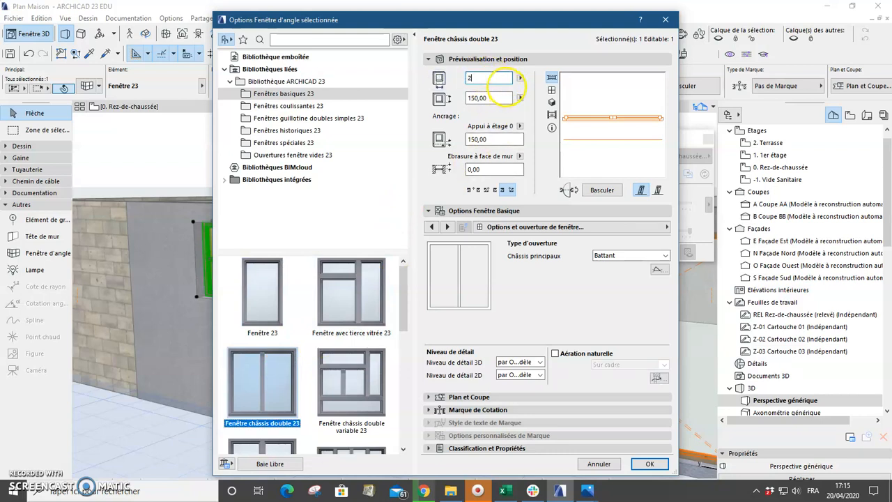
type("220")
left_click(499, 97)
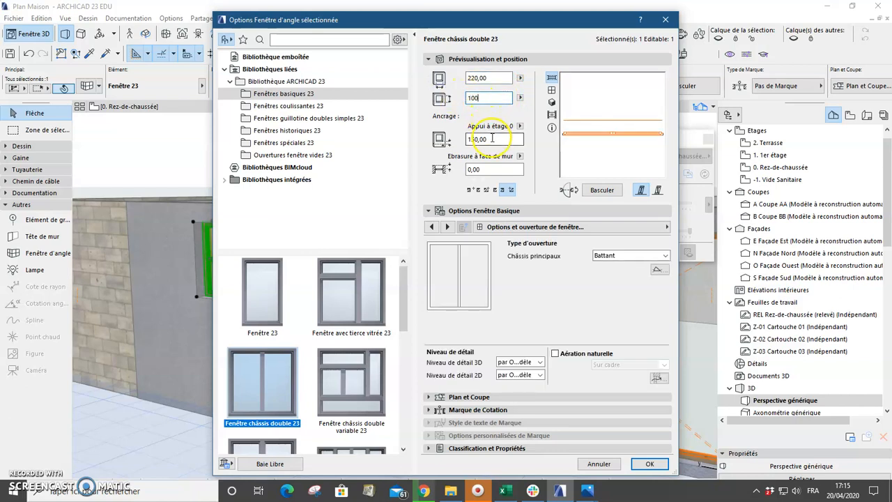
type("100")
left_click(492, 138)
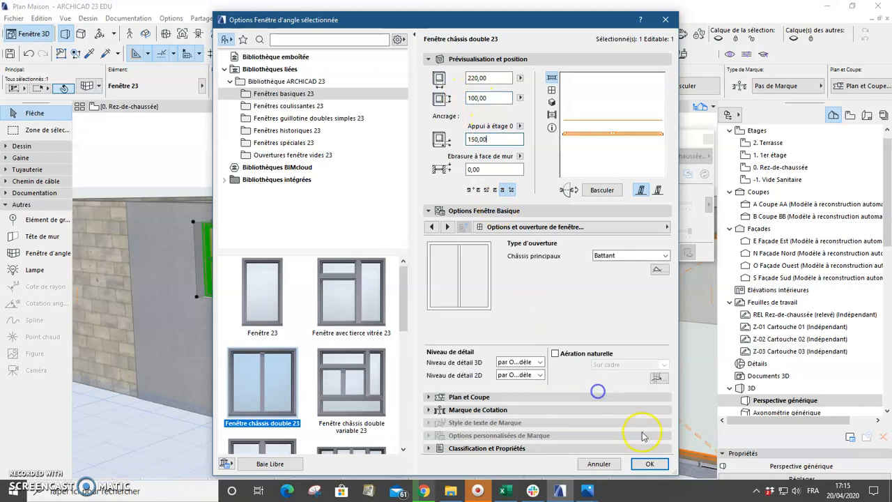
left_click(648, 464)
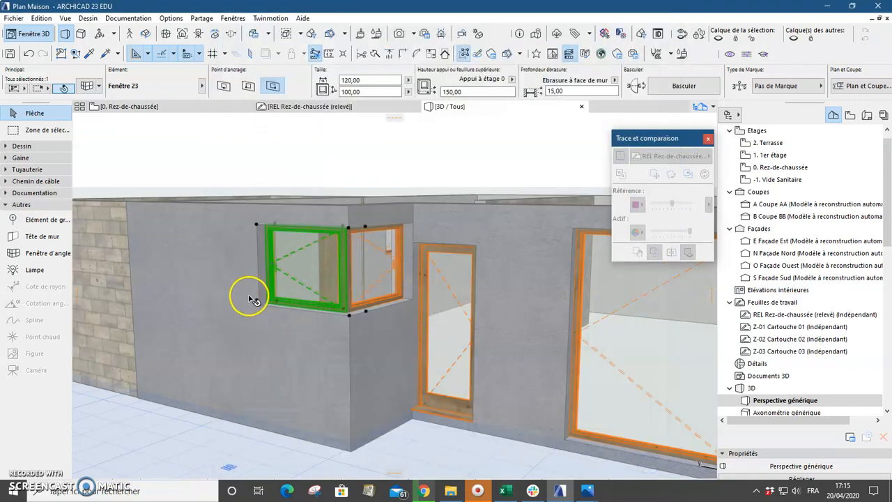
Set the width of the single-sash Fenêtre 23 on the cuisine's long facade to 220
scroll(267, 296, "down", 2)
left_click(260, 340)
left_click(260, 340)
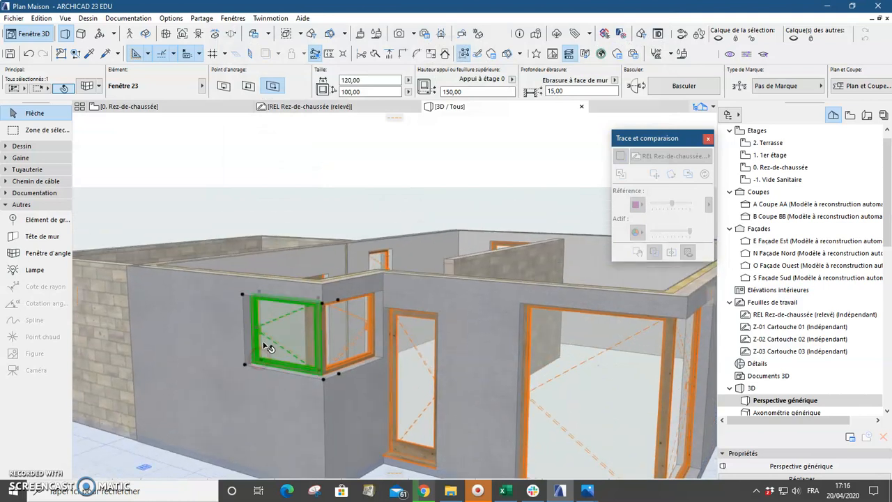
left_click(371, 81)
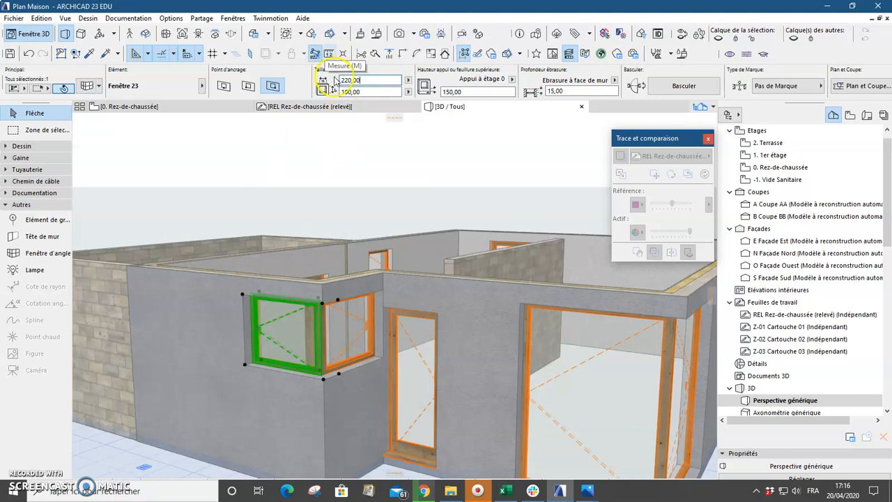
key("Return")
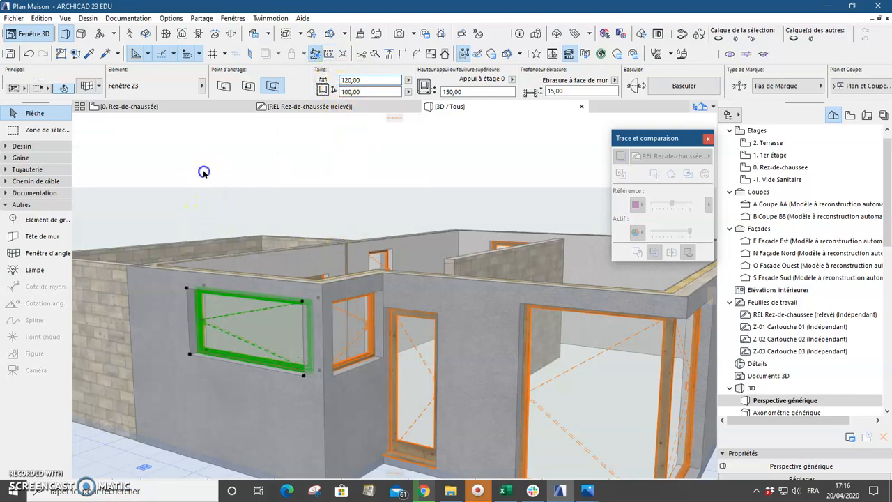
left_click(204, 172)
middle_click_drag(168, 262, 93, 313)
mouse_move(267, 329)
middle_mouse_down("shift")
mouse_move(283, 267)
mouse_move(239, 213)
mouse_move(144, 221)
mouse_move(342, 249)
mouse_move(309, 253)
mouse_move(363, 282)
middle_mouse_up("shift")
Return to the ground floor plan at the garage and open the default settings of the Door tool
left_click(206, 106)
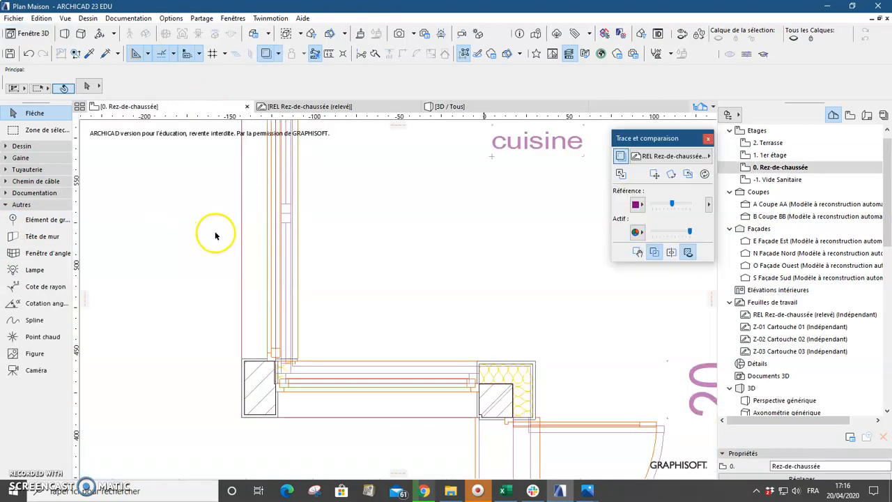
scroll(215, 235, "down", 3)
middle_click_drag(210, 233, 180, 270)
scroll(198, 346, "down", 1)
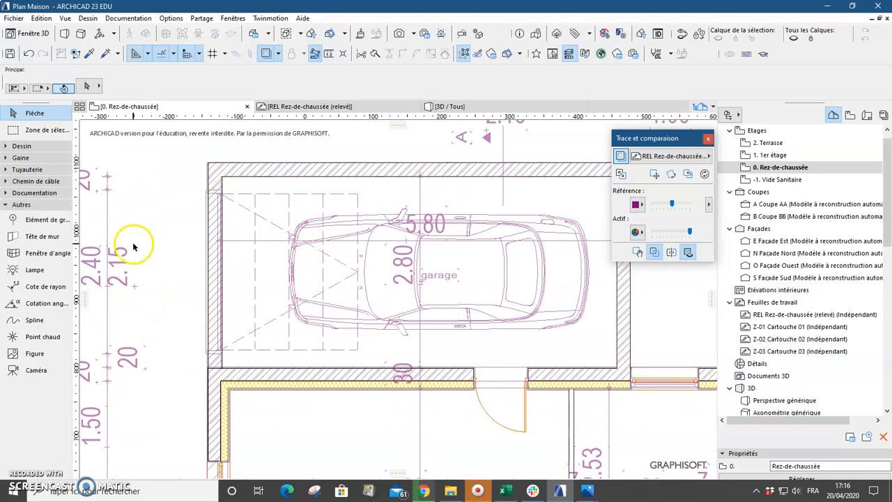
left_click(6, 146)
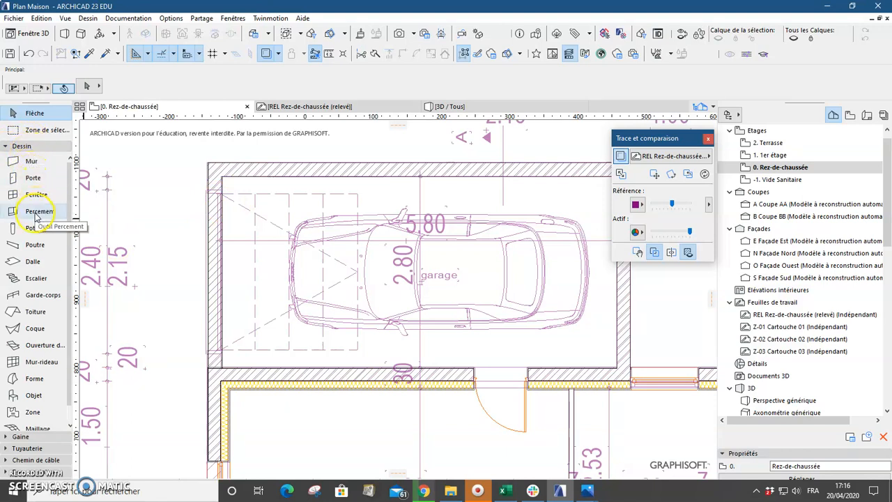
left_click(33, 178)
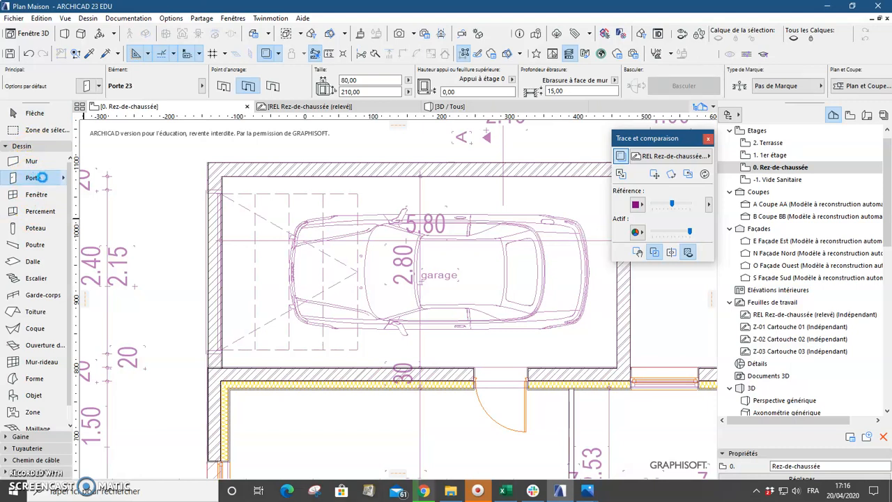
double_click(51, 175)
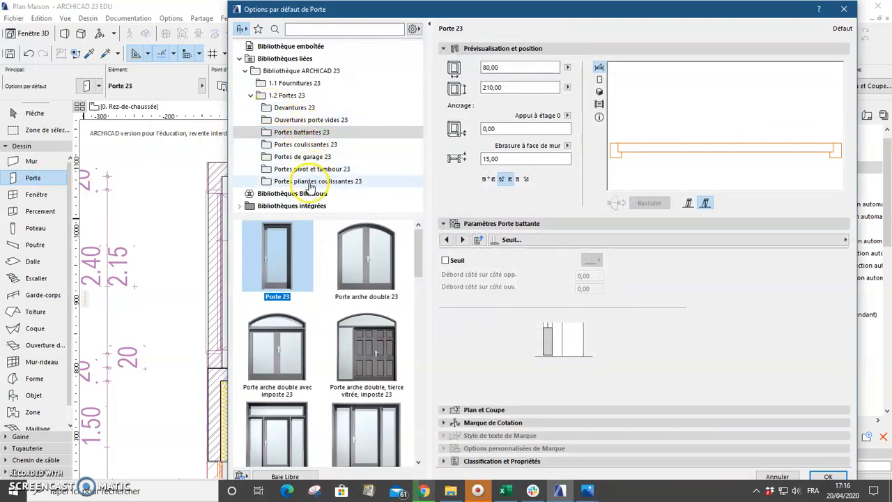
Choose Porte garage au-dessus tête 23 from the library's garage doors as the default door
left_click(298, 157)
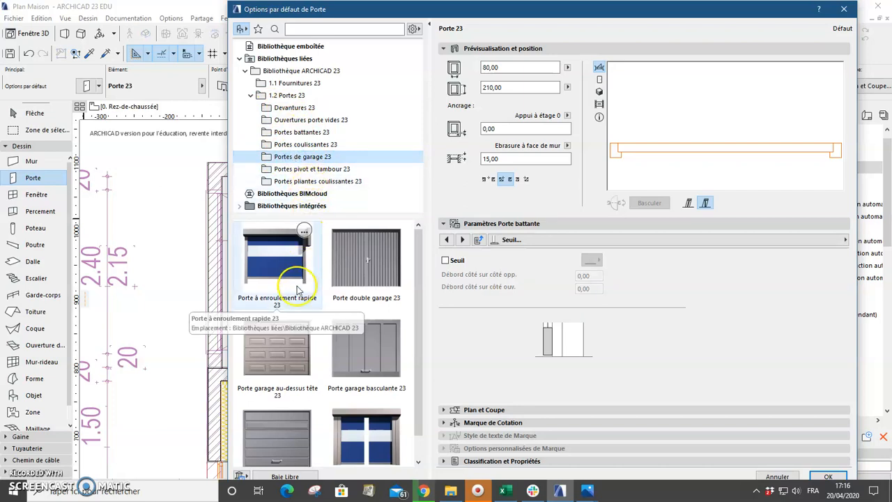
scroll(293, 346, "down", 1)
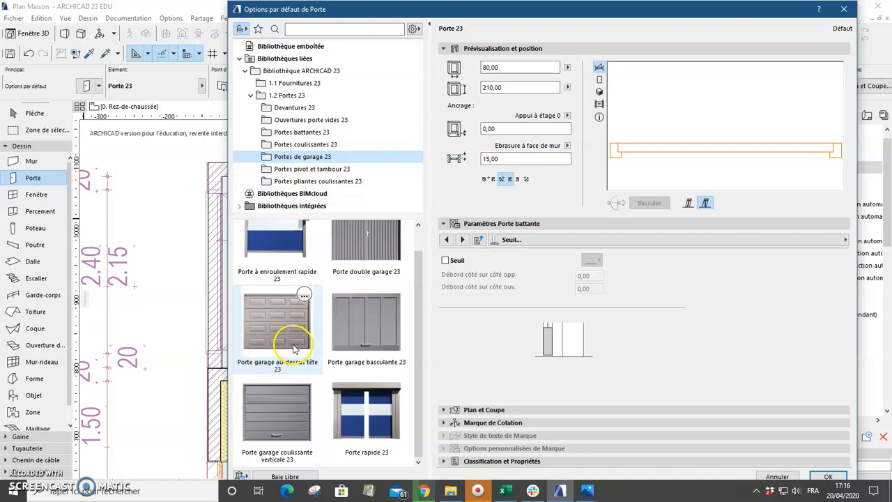
left_click(276, 427)
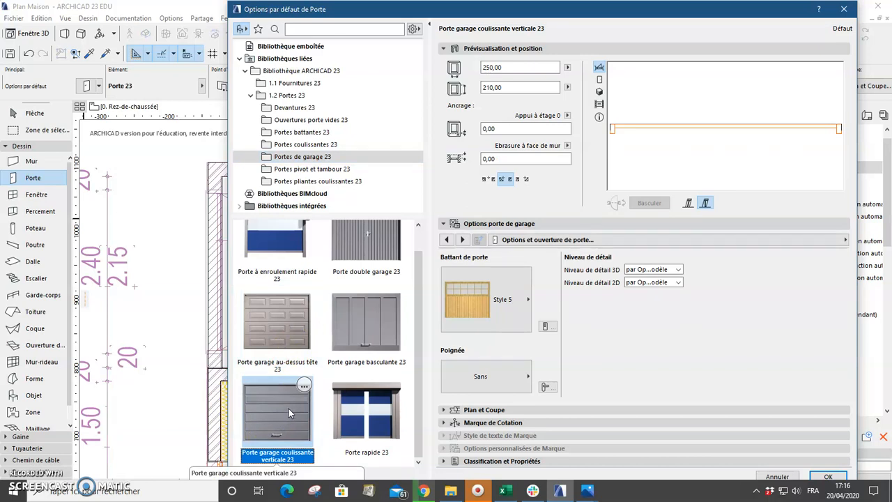
left_click(290, 318)
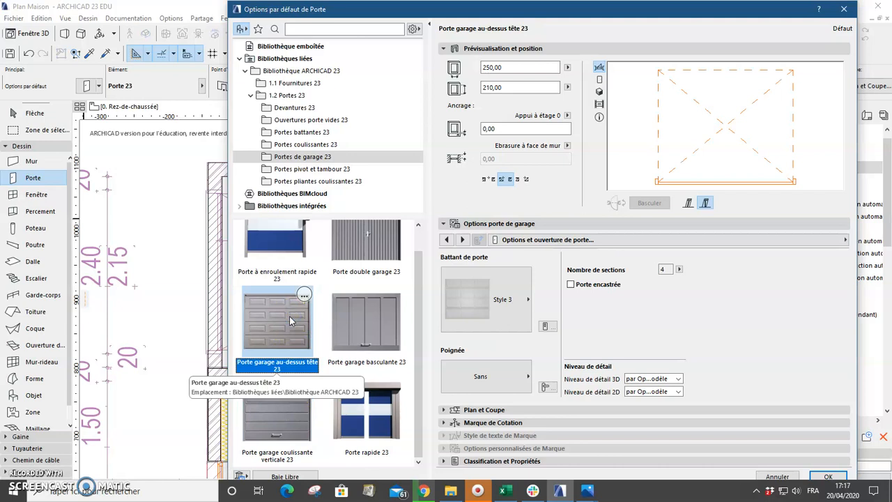
left_click(293, 322)
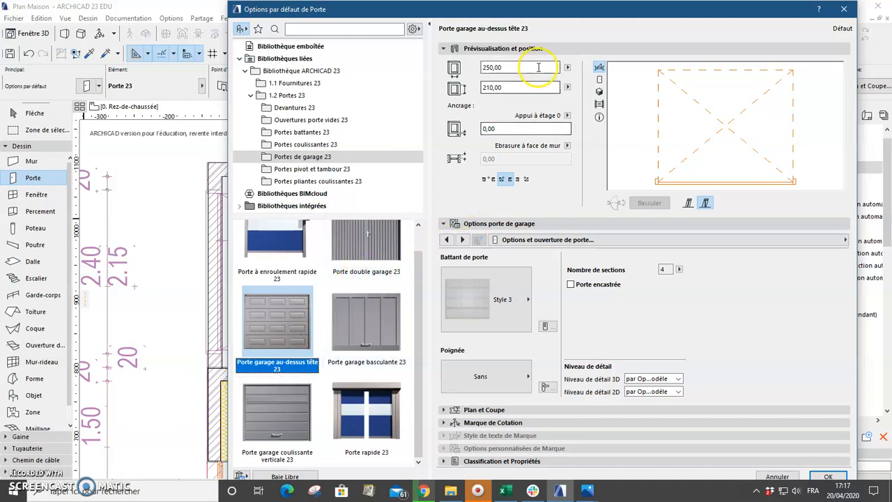
Set the garage door's width to 240 and its height to 215
left_click_drag(534, 67, 435, 70)
type("240")
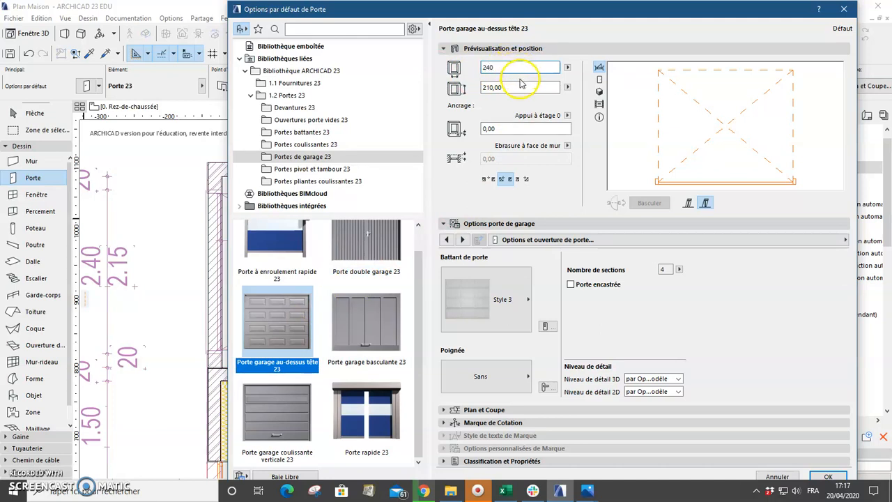
left_click(518, 88)
left_click_drag(456, 89, 438, 83)
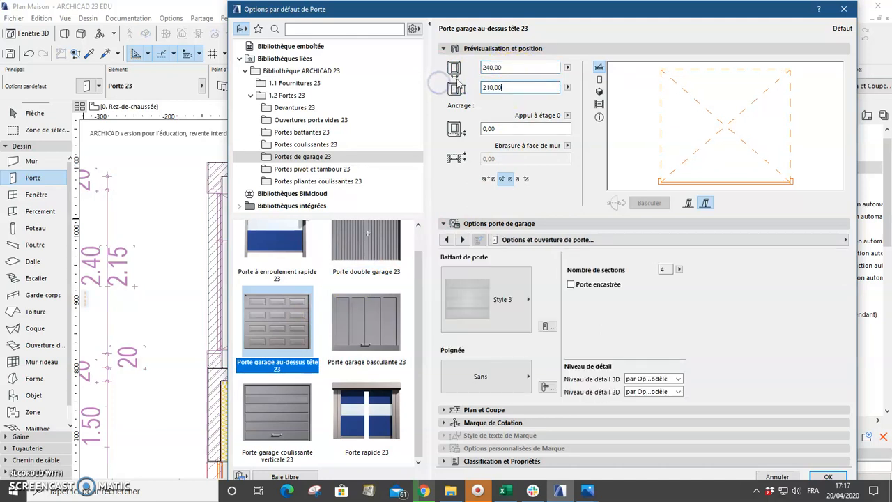
left_click_drag(528, 90, 476, 87)
type("215")
left_click(509, 127)
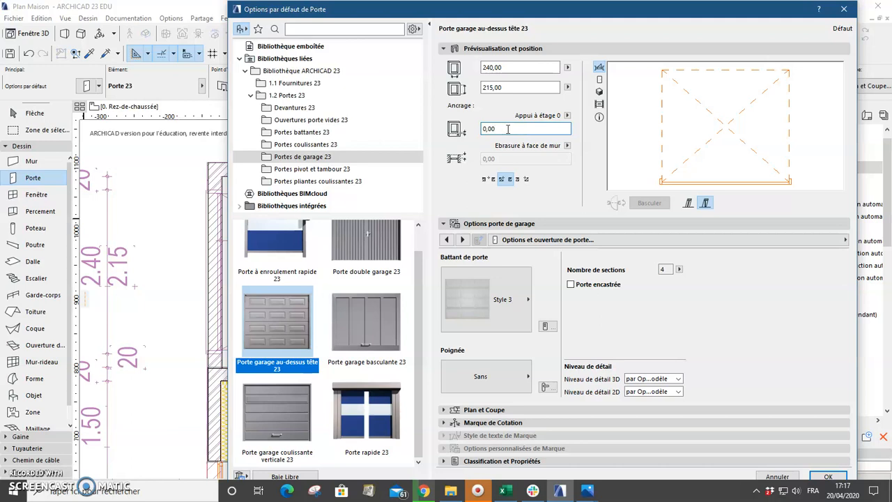
Keep the garage door's leaf as Style 3, set its handle to Bouton 6, and accept the door settings
left_click(504, 300)
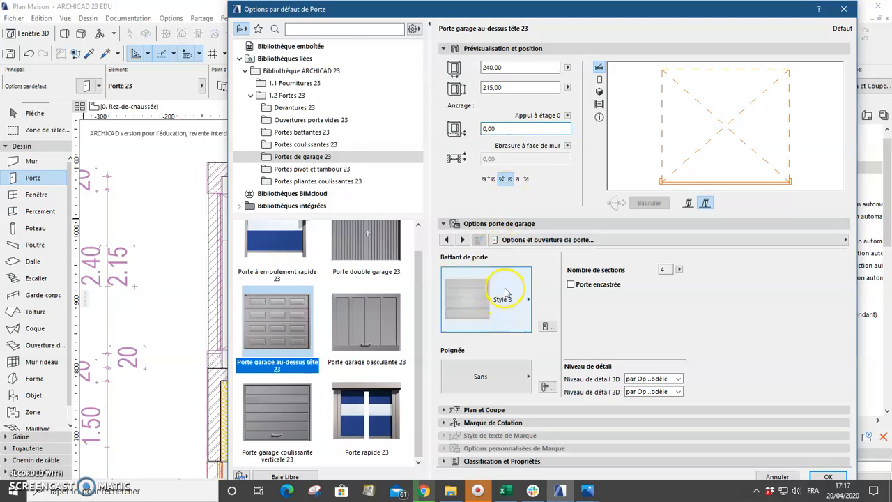
left_click(506, 290)
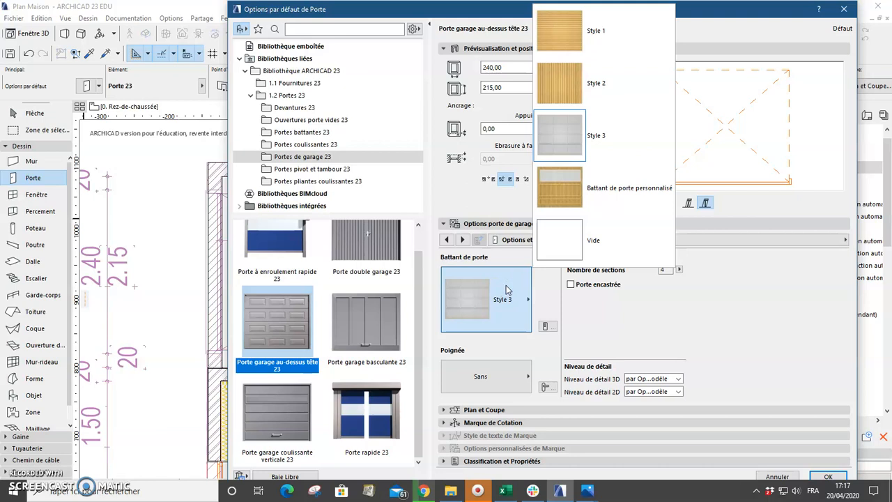
left_click(592, 184)
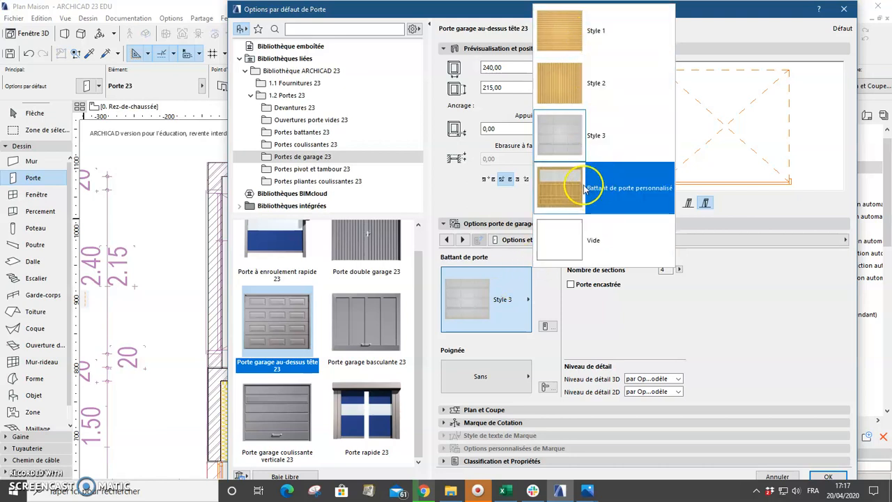
left_click(592, 135)
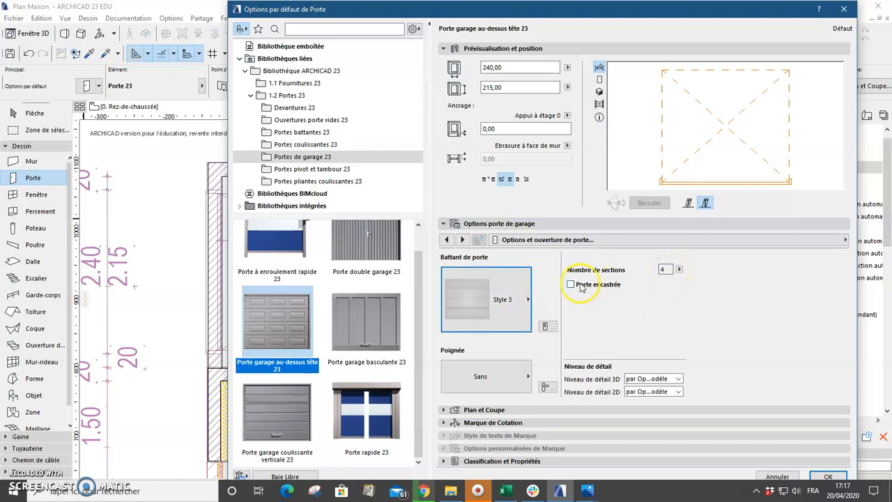
left_click(498, 376)
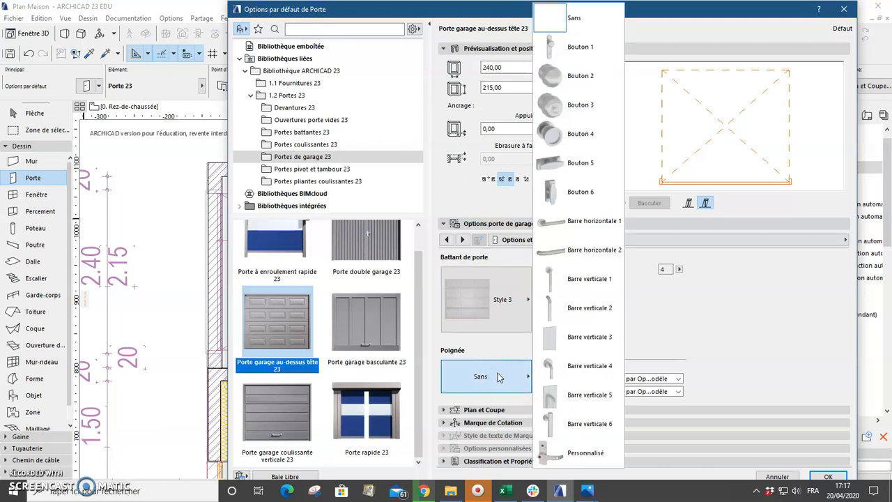
left_click(584, 192)
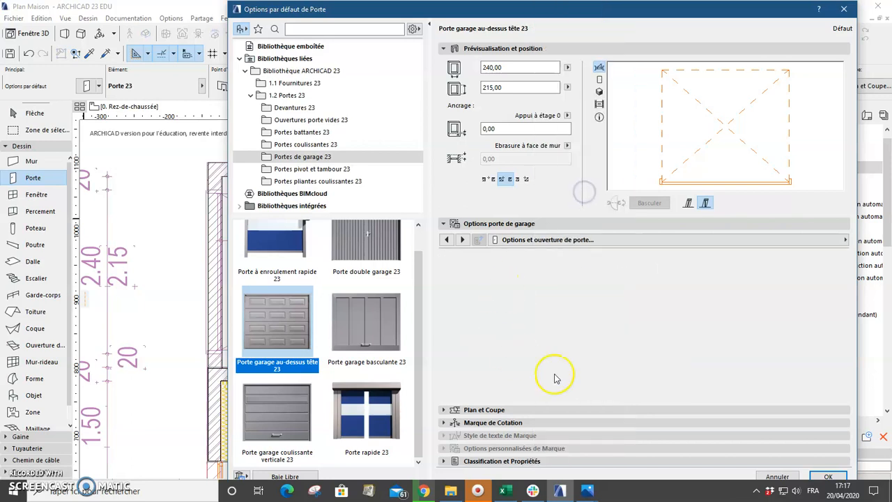
left_click(823, 476)
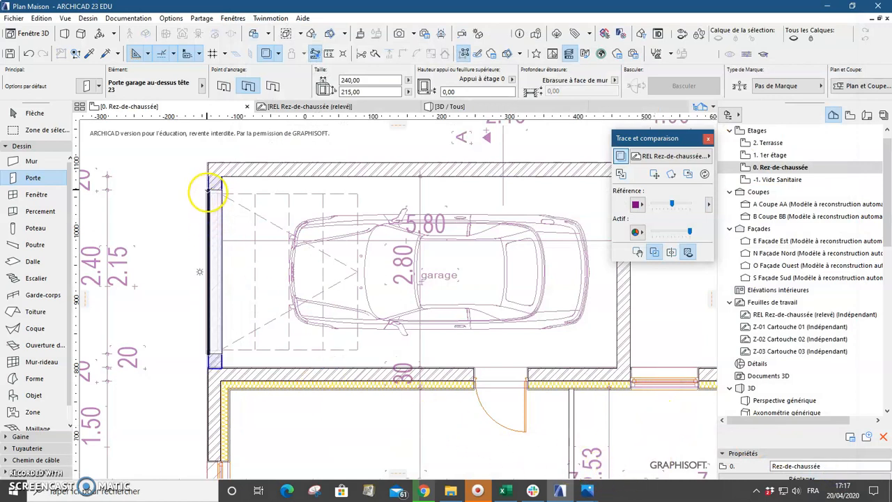
Place the garage door in the garage's short exterior wall at the traced opening, with its swing towards the inside
scroll(208, 189, "up", 3)
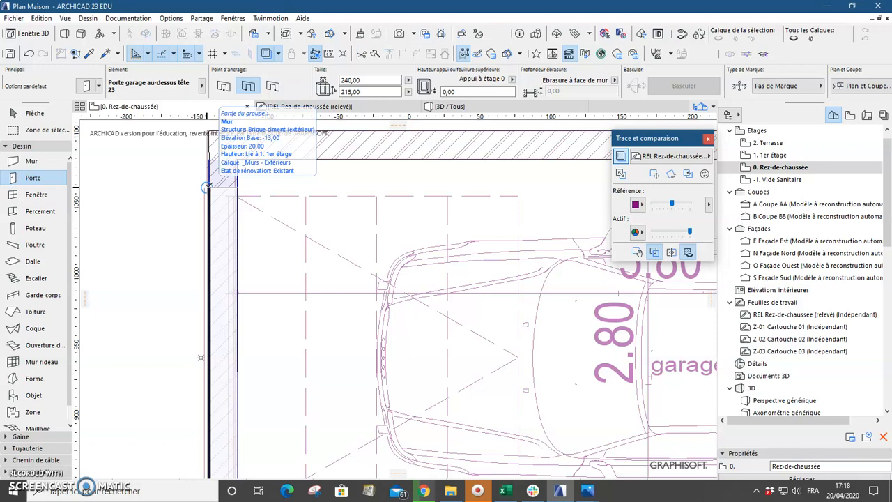
left_click(408, 200)
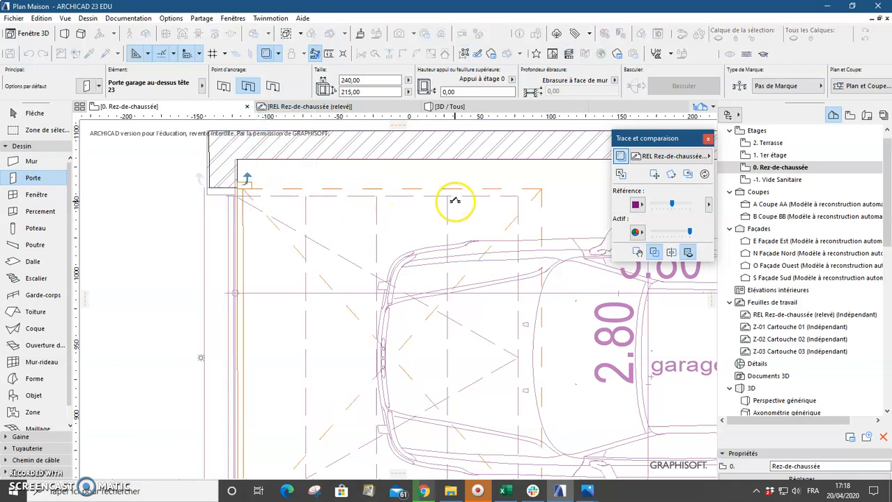
left_click(456, 200)
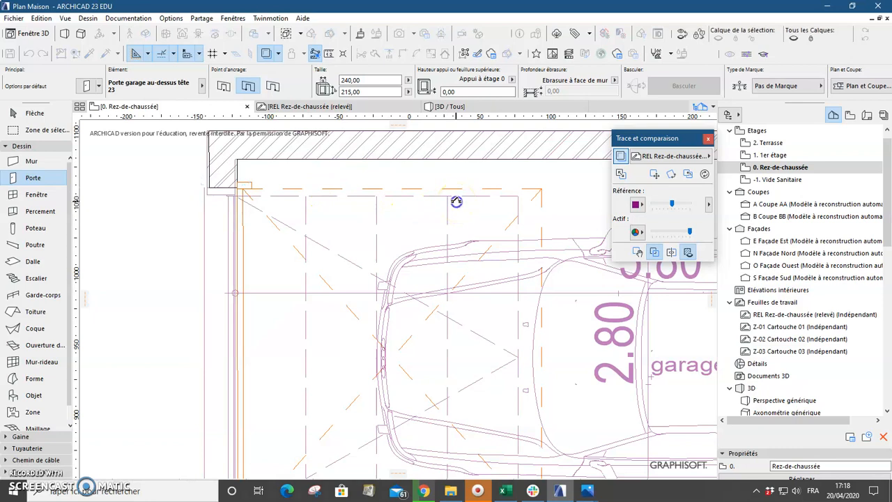
scroll(456, 201, "down", 3)
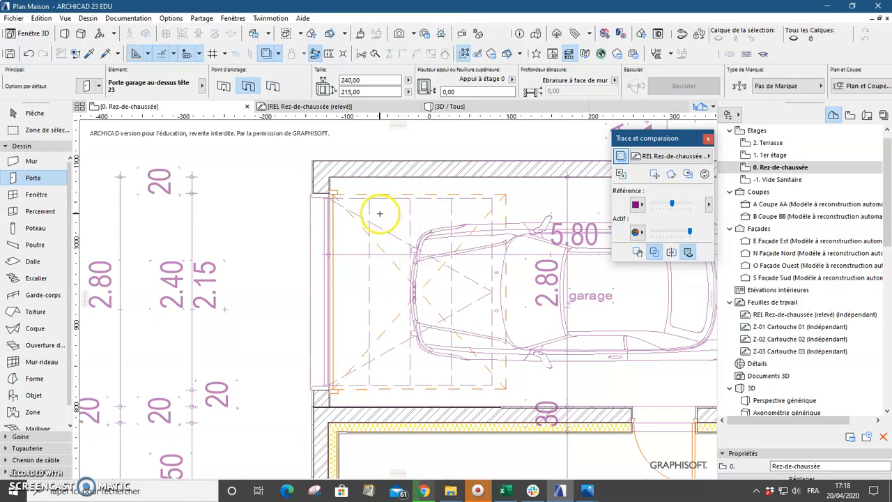
key("Escape")
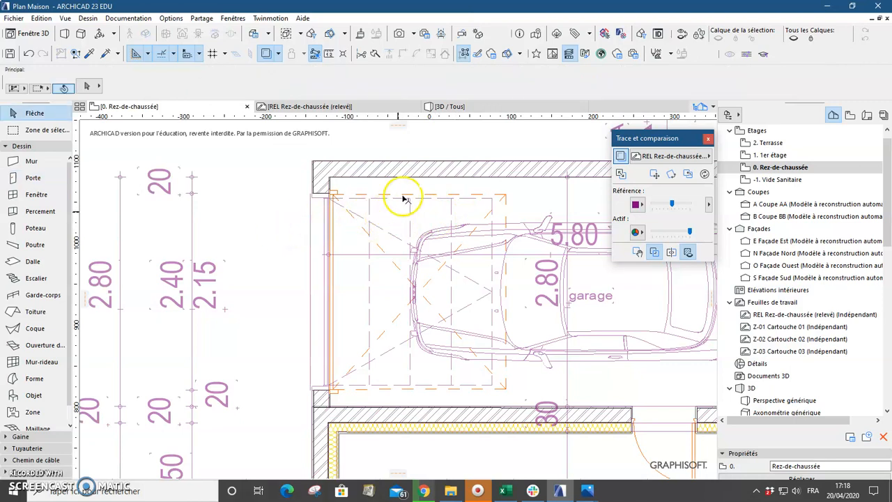
Hide the traced survey reference and show the whole ground floor plan
left_click(265, 55)
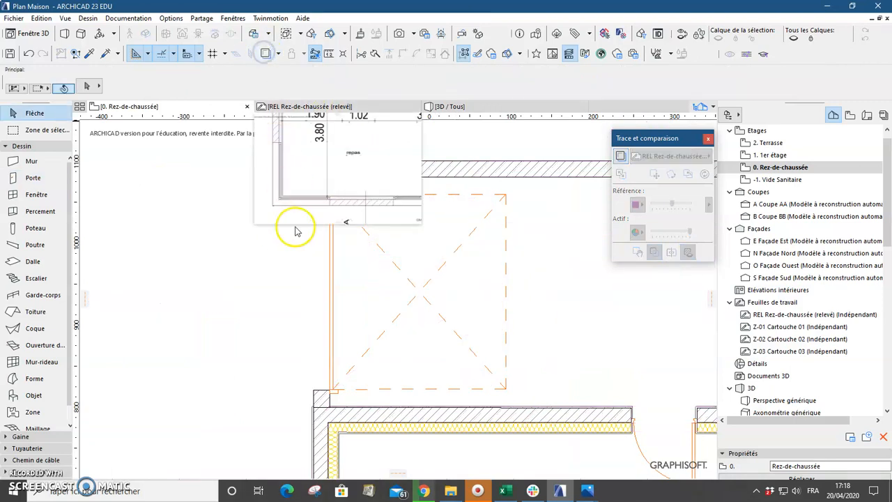
scroll(223, 308, "down", 2)
scroll(223, 309, "down", 3)
middle_click_drag(219, 309, 254, 200)
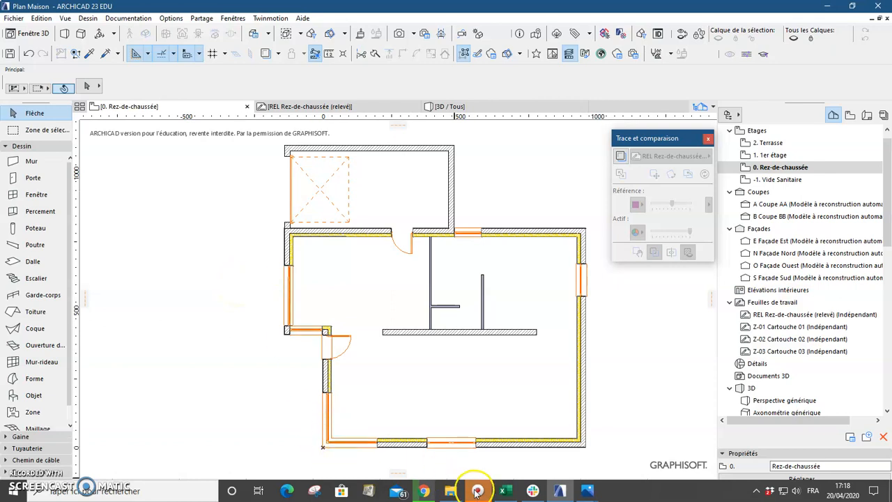
Examine the ground floor's openings on the plan, from the cuisine corner window and entrance door to the living area's corner window
scroll(302, 356, "up", 3)
scroll(297, 232, "up", 1)
scroll(293, 229, "up", 1)
middle_click_drag(341, 358, 292, 228)
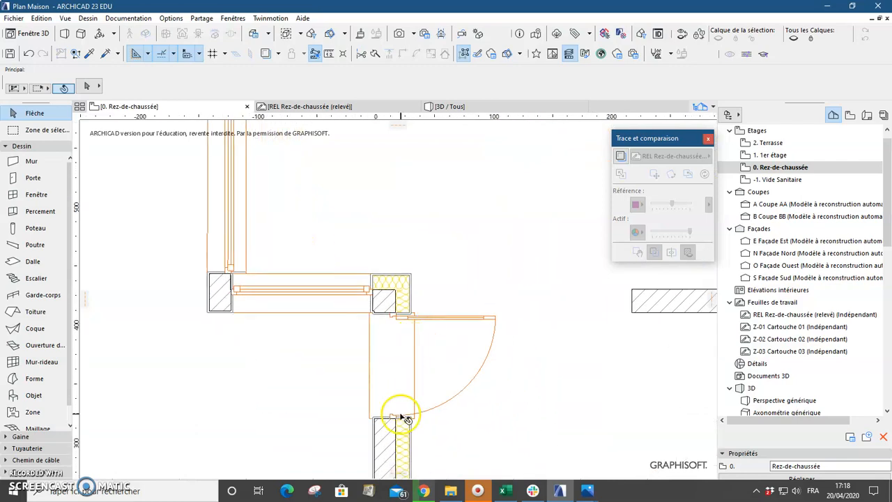
middle_click_drag(403, 416, 396, 253)
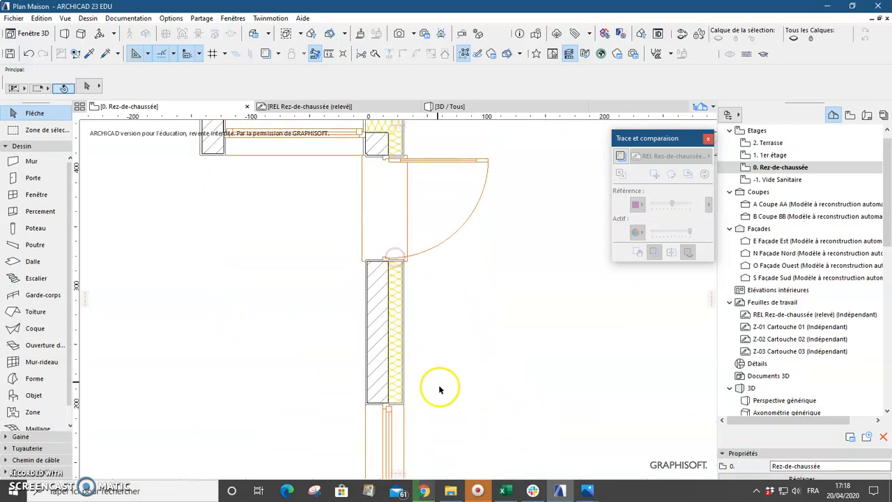
middle_click_drag(247, 380, 262, 234)
scroll(309, 342, "down", 2)
middle_click_drag(314, 381, 186, 388)
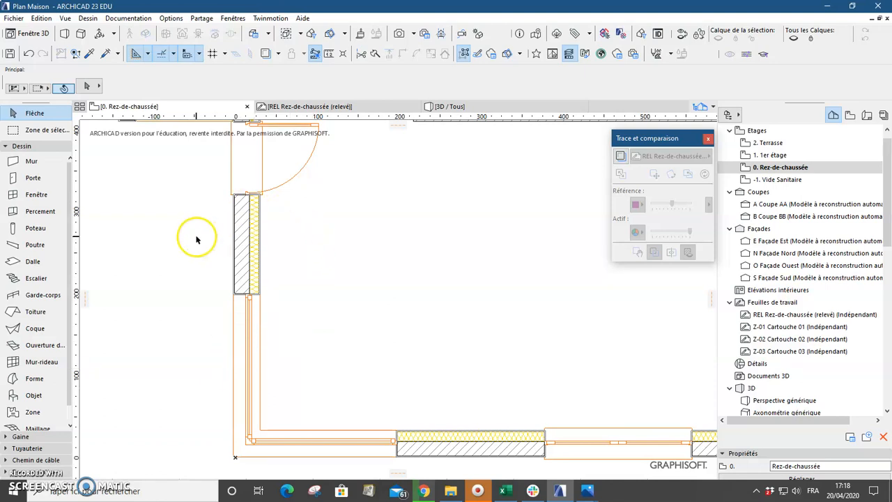
scroll(196, 240, "down", 2)
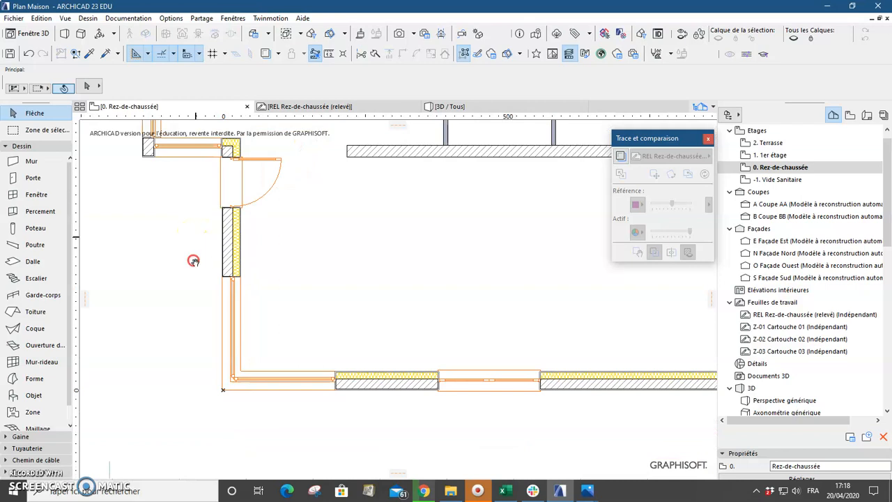
middle_click_drag(194, 261, 183, 309)
scroll(184, 309, "down", 2)
middle_click_drag(313, 274, 324, 327)
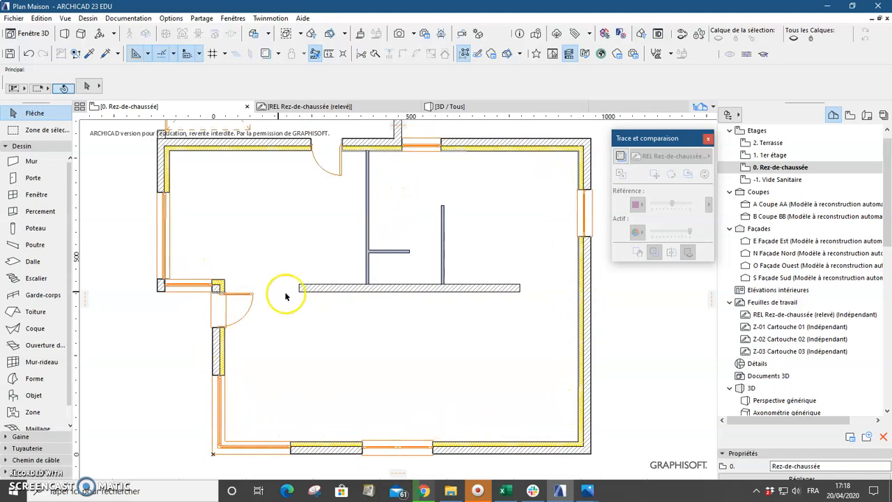
middle_click_drag(299, 288, 325, 299)
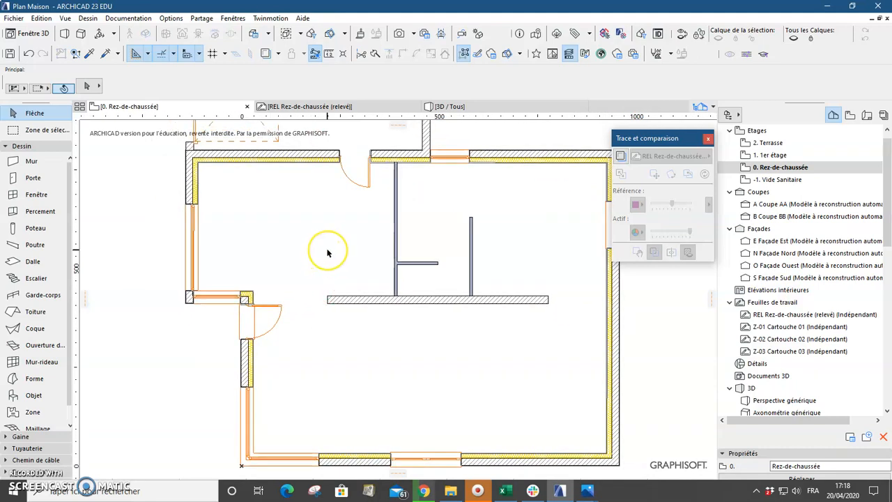